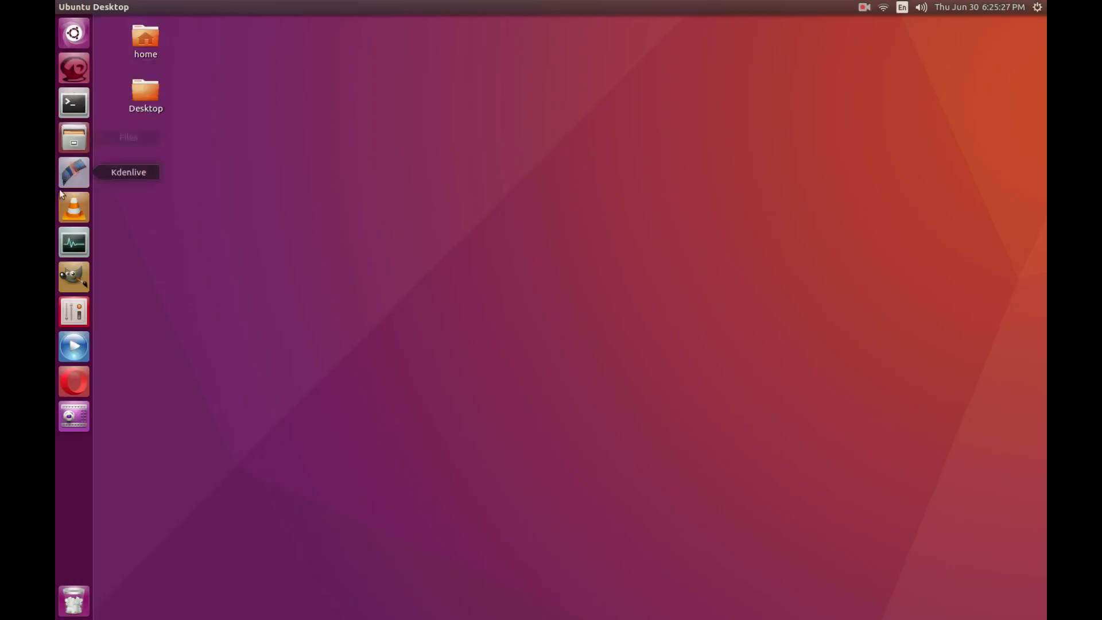
Step: Launch Terminal from a Dash search for 'ter' and centre its window on the desktop
{"action": "left_click", "coordinate": [76, 39]}
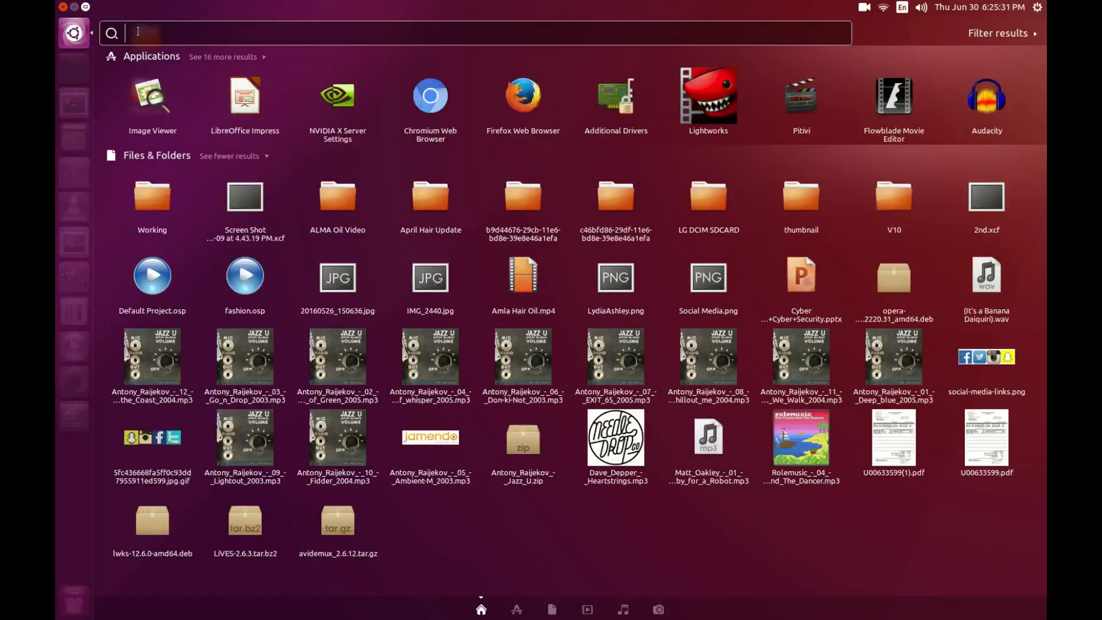
{"action": "type", "text": "ter"}
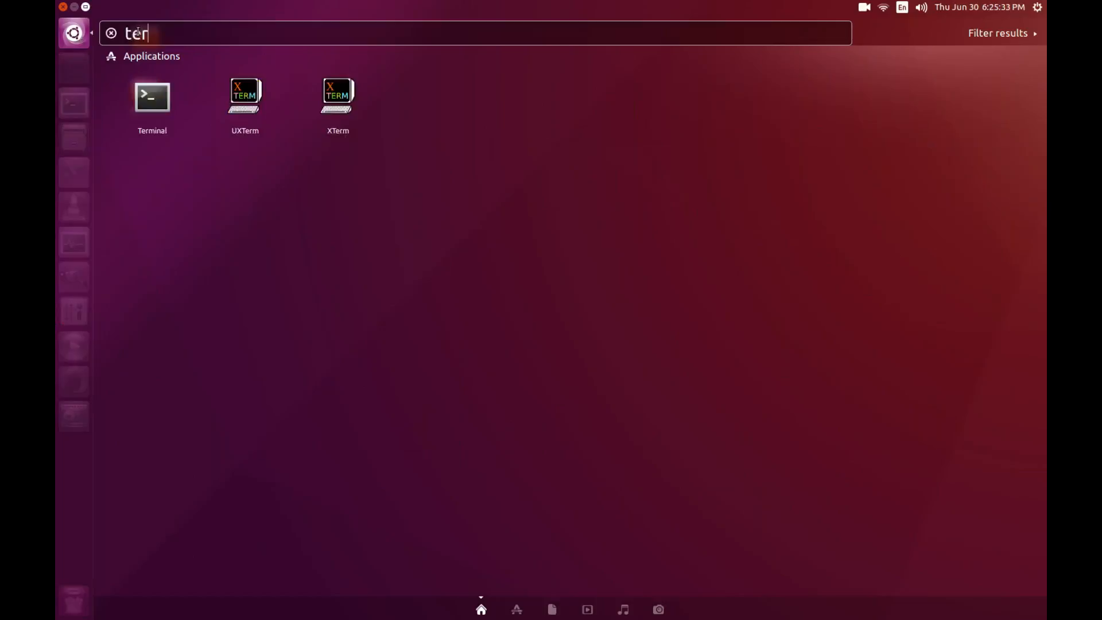
{"action": "left_click", "coordinate": [149, 117]}
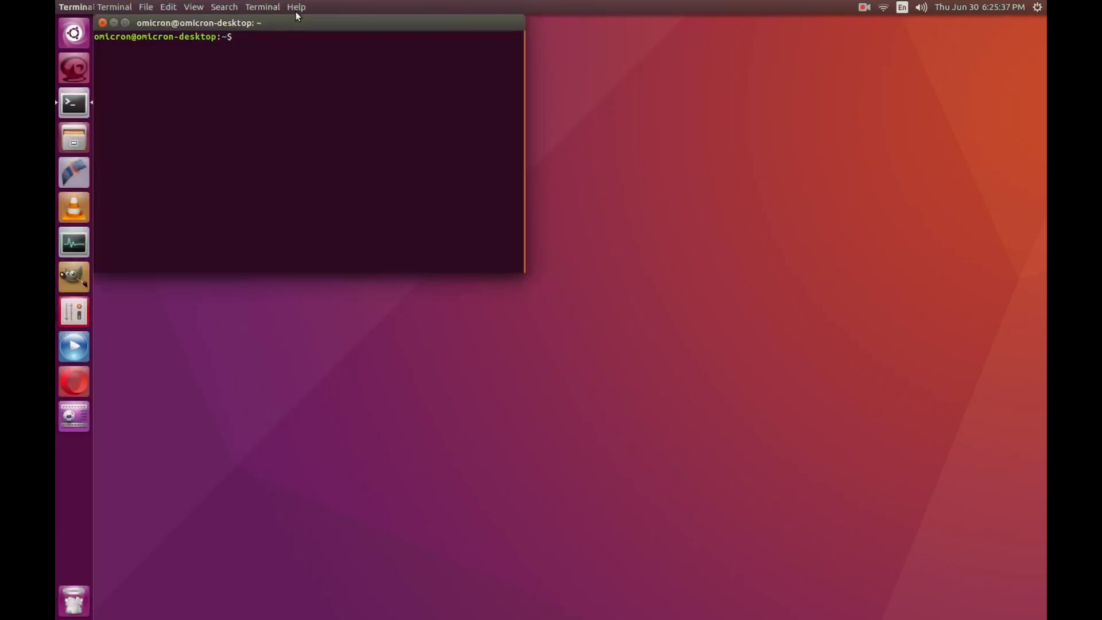
{"action": "left_click_drag", "start_coordinate": [315, 34], "coordinate": [593, 212]}
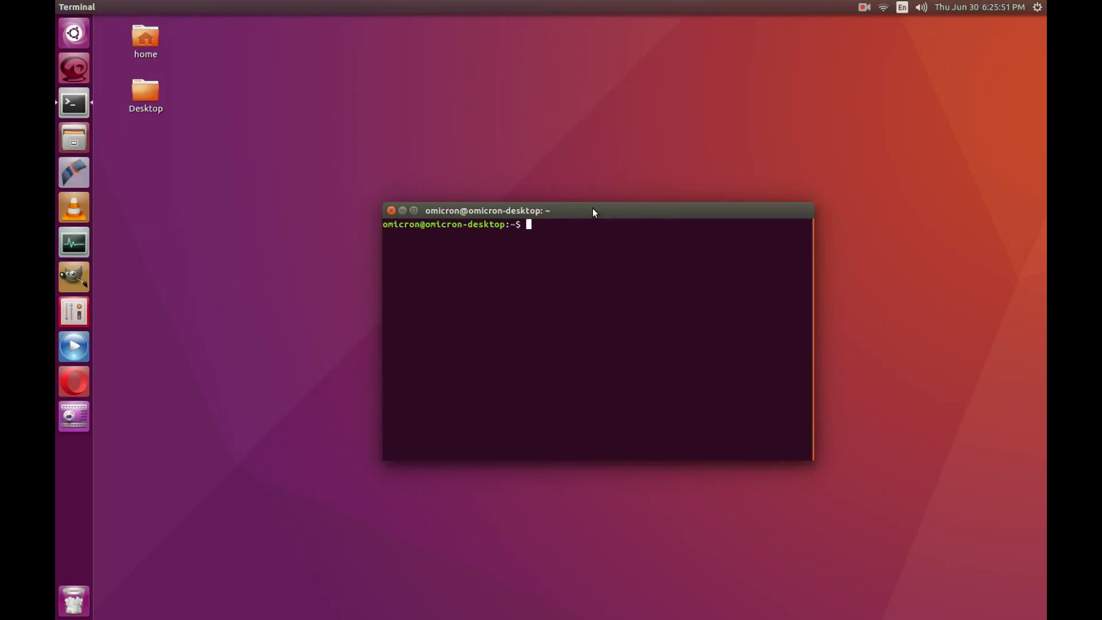
Step: Run 'sudo apt-get install synaptic' in the terminal
{"action": "type", "text": "sudo"}
{"action": "type", "text": "apt-get"}
{"action": "type", "text": "install"}
{"action": "type", "text": "synaptic"}
{"action": "key", "text": "Return"}
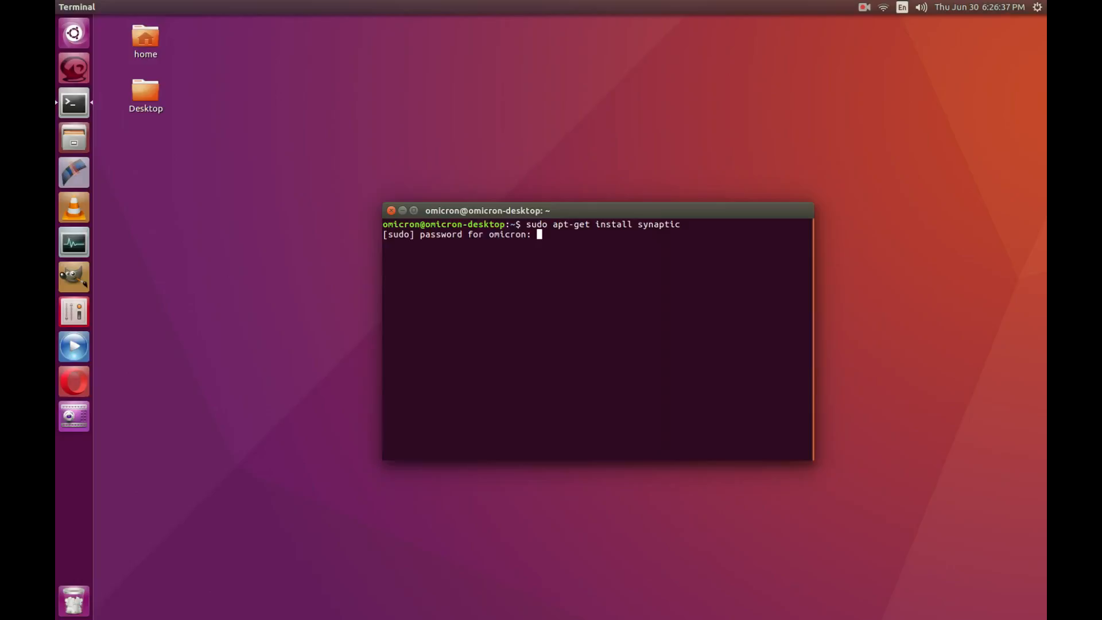
Step: Submit the sudo password so apt-get finishes installing Synaptic 0.83
{"action": "key", "text": "Return"}
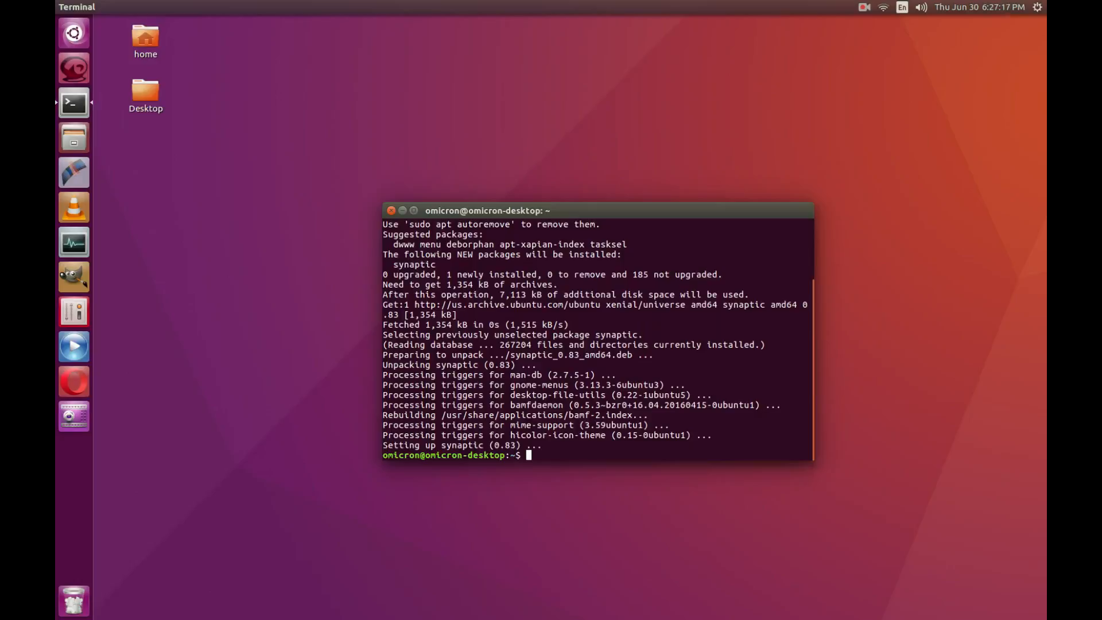
{"action": "type", "text": "synaptic"}
{"action": "key", "text": "Return"}
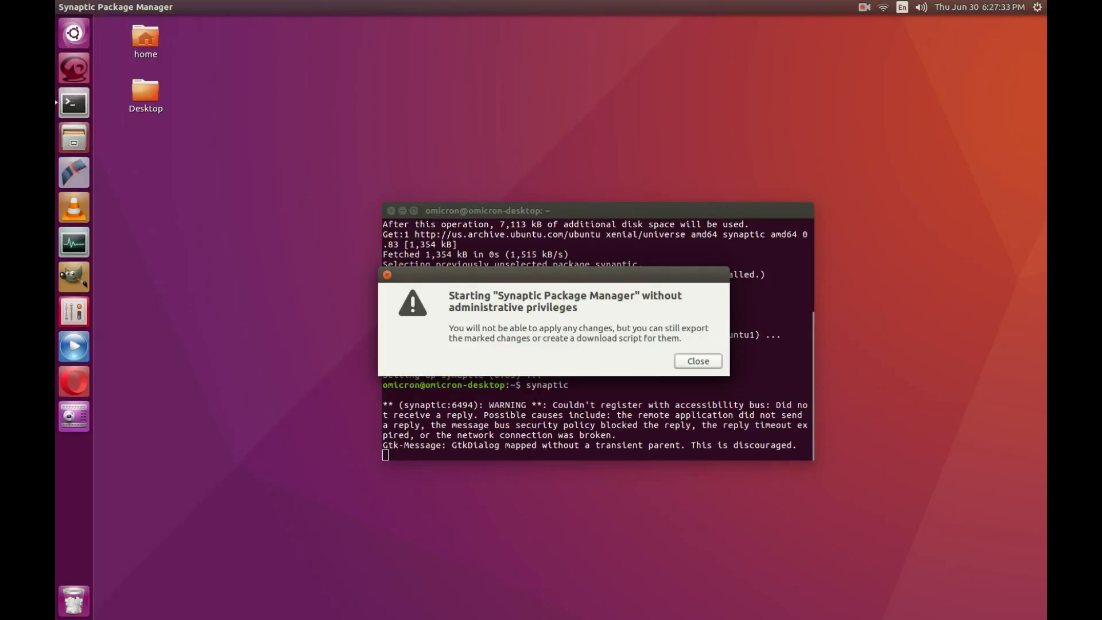
{"action": "left_click", "coordinate": [697, 361]}
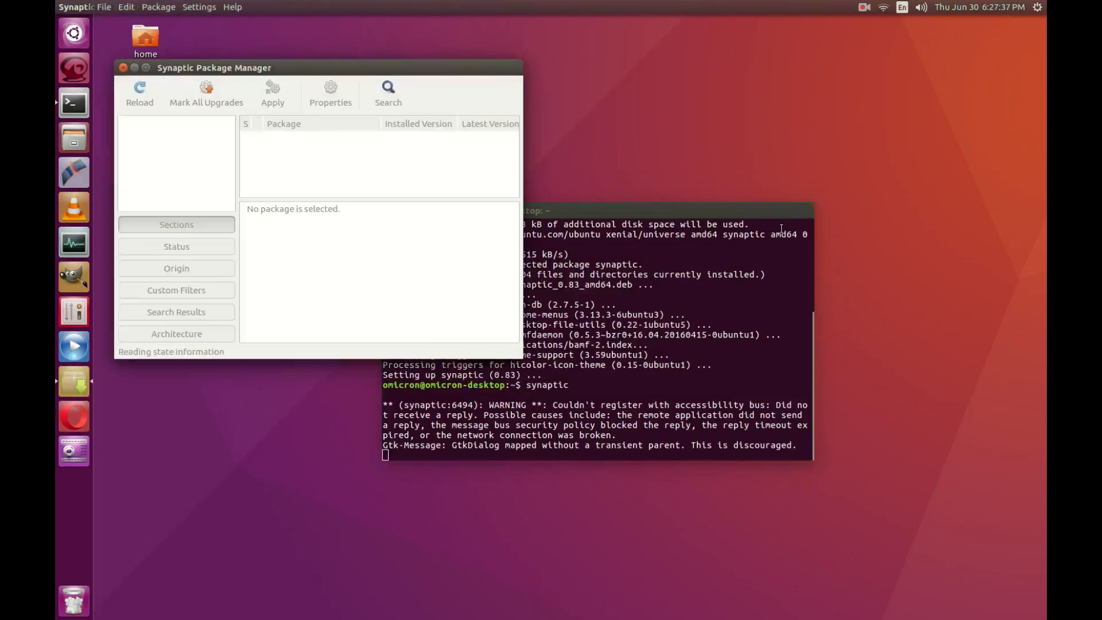
{"action": "left_click_drag", "start_coordinate": [370, 71], "coordinate": [455, 118]}
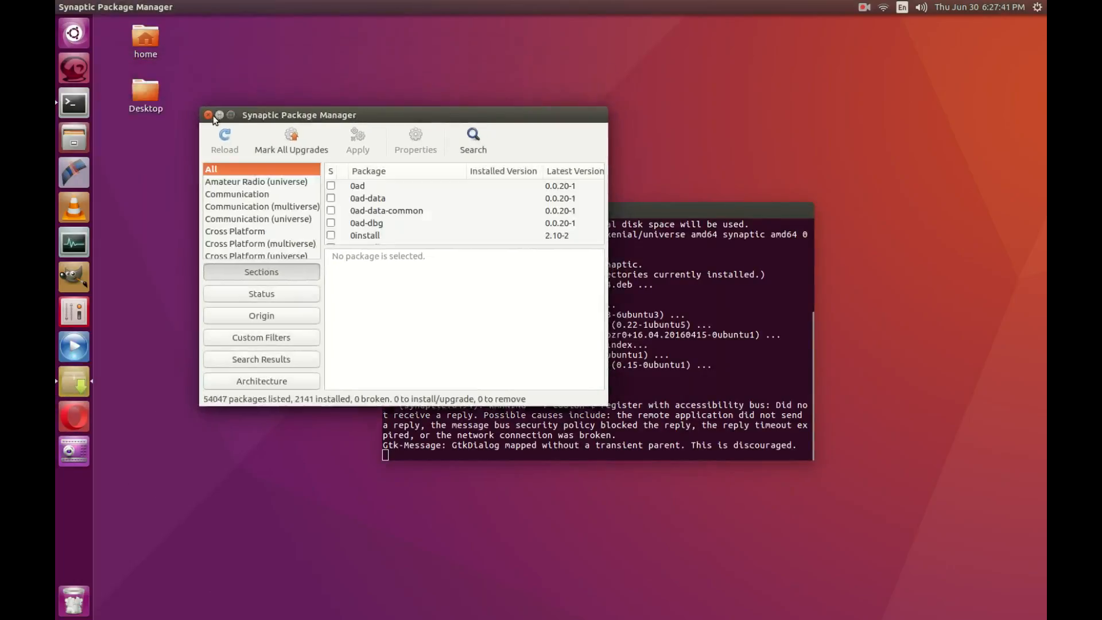
{"action": "left_click", "coordinate": [716, 341]}
{"action": "left_click", "coordinate": [207, 115]}
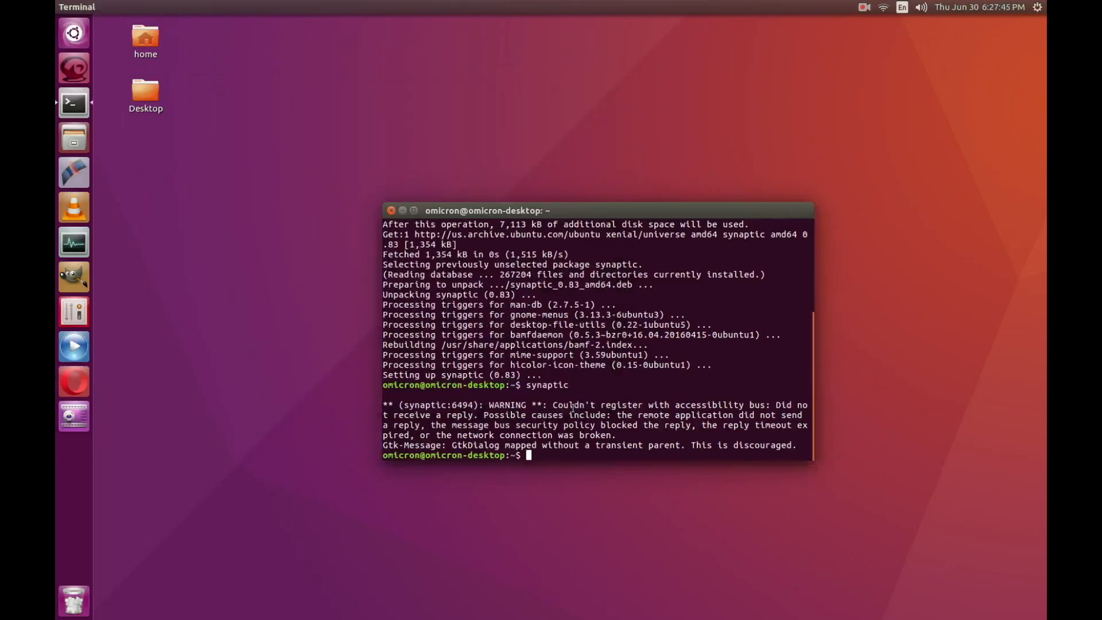
Step: Start Synaptic with 'sudo synaptic' and maximize its window to show all 54047 packages
{"action": "type", "text": "sudo synaptiv"}
{"action": "key", "text": "BackSpace"}
{"action": "type", "text": "c"}
{"action": "key", "text": "Return"}
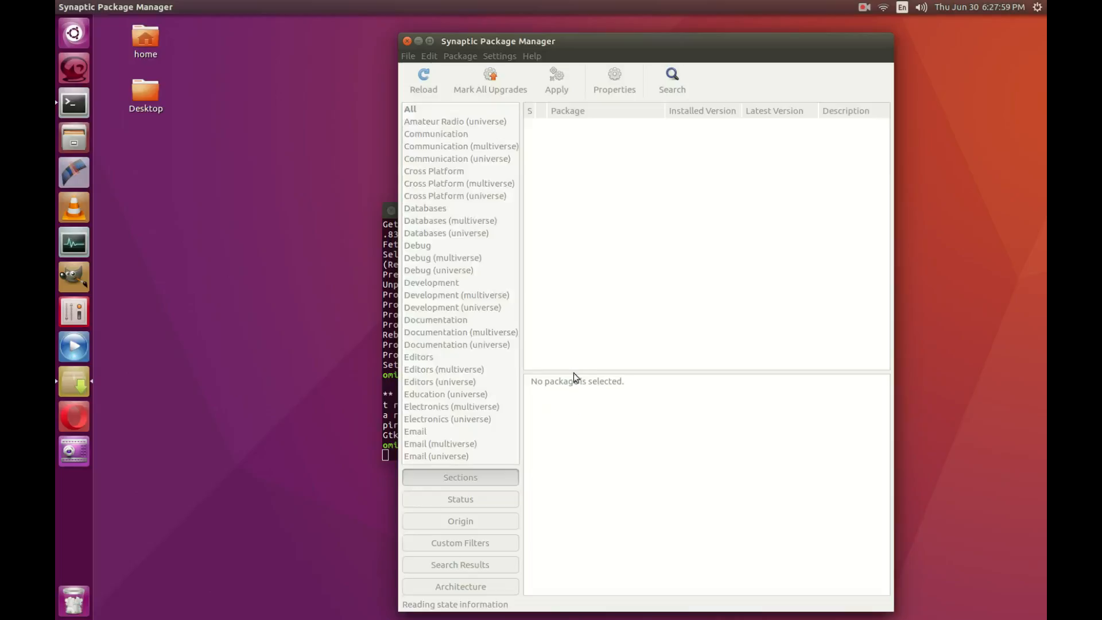
{"action": "left_click", "coordinate": [432, 40]}
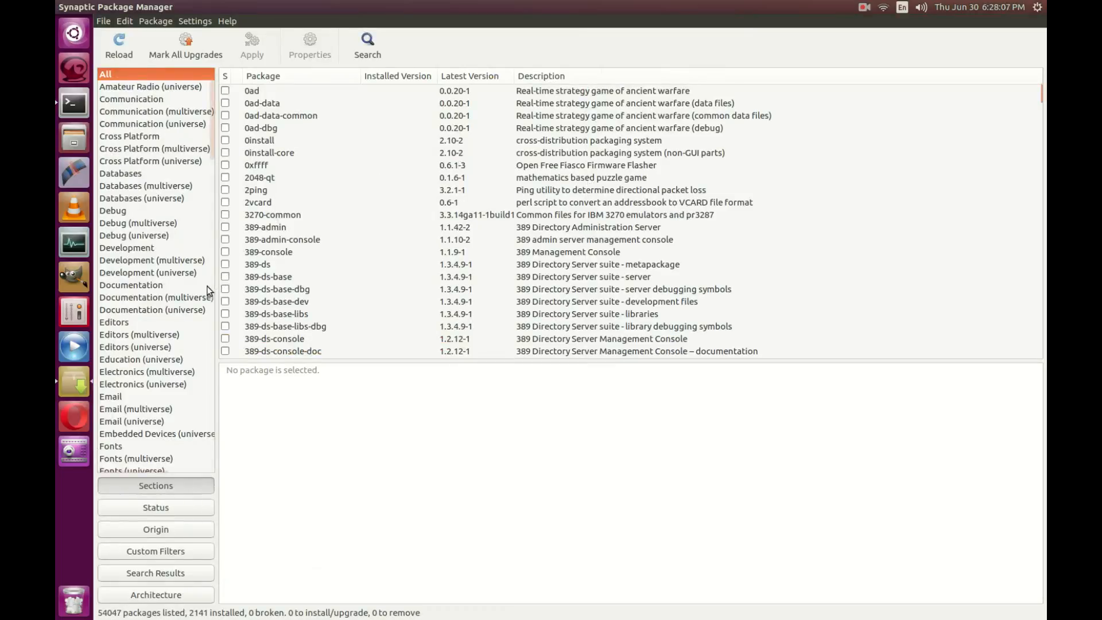
Step: Show the 27 packages in the Java Programming Language section
{"action": "scroll", "coordinate": [209, 292], "scroll_direction": "down", "scroll_amount": 10}
{"action": "scroll", "coordinate": [208, 292], "scroll_direction": "down", "scroll_amount": 10}
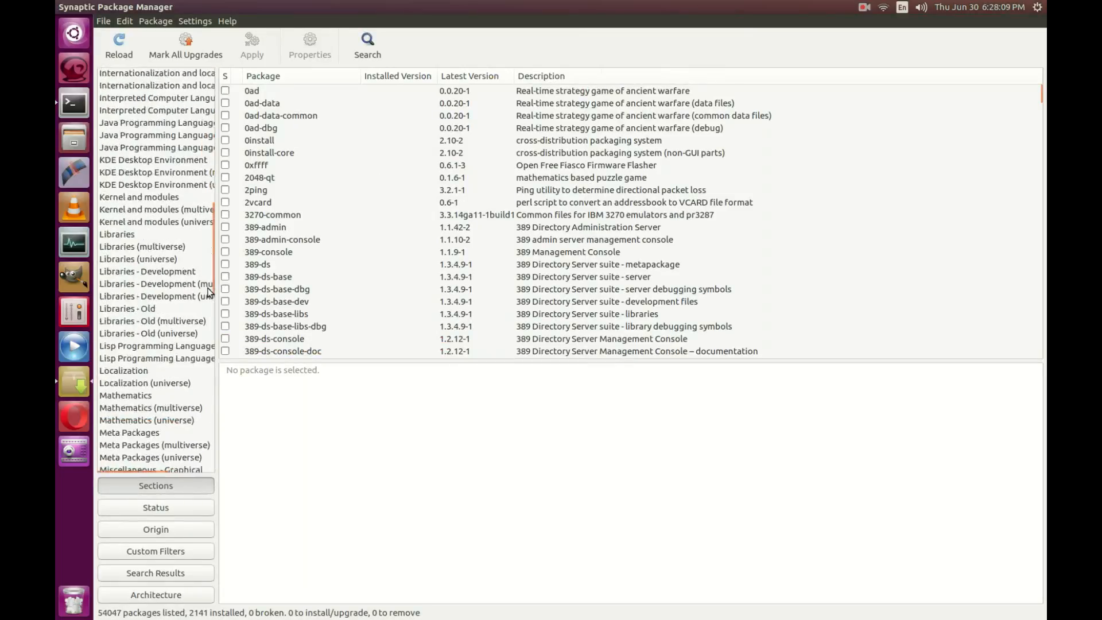
{"action": "scroll", "coordinate": [210, 293], "scroll_direction": "down", "scroll_amount": 5}
{"action": "scroll", "coordinate": [209, 292], "scroll_direction": "up", "scroll_amount": 15}
{"action": "scroll", "coordinate": [209, 287], "scroll_direction": "up", "scroll_amount": 10}
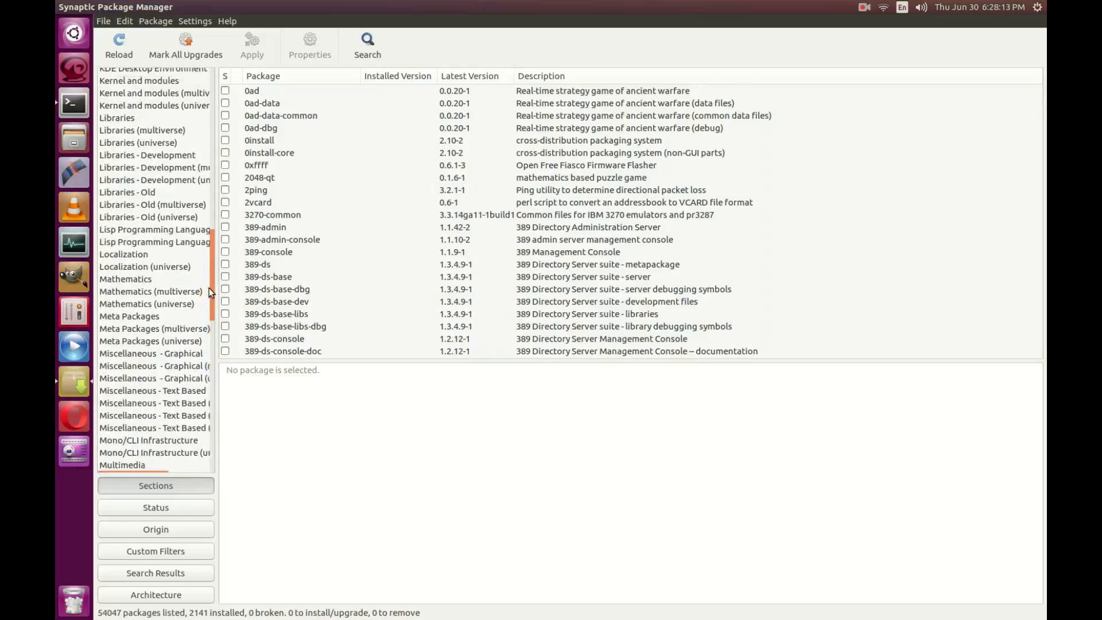
{"action": "scroll", "coordinate": [199, 287], "scroll_direction": "up", "scroll_amount": 5}
{"action": "scroll", "coordinate": [198, 288], "scroll_direction": "down", "scroll_amount": 5}
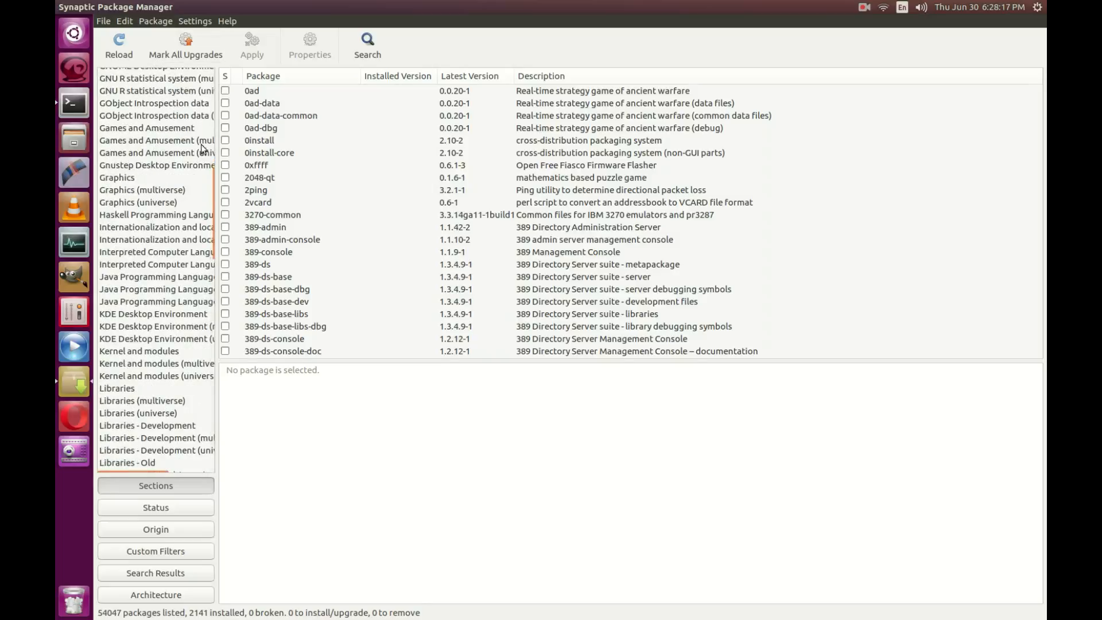
{"action": "mouse_move", "coordinate": [212, 216]}
{"action": "left_mouse_down"}
{"action": "mouse_move", "coordinate": [212, 181]}
{"action": "mouse_move", "coordinate": [211, 236]}
{"action": "left_mouse_up"}
{"action": "left_click", "coordinate": [167, 191]}
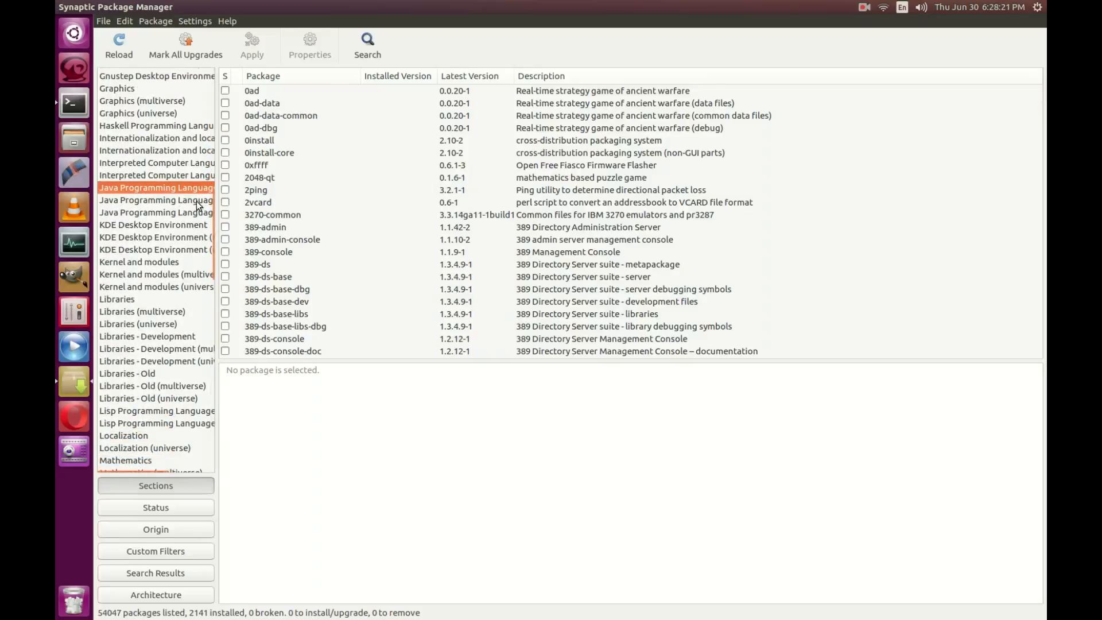
Step: Widen the sections pane, inspect openjdk-8-jdk, and decline marking its additional required packages
{"action": "left_click_drag", "start_coordinate": [216, 176], "coordinate": [290, 176]}
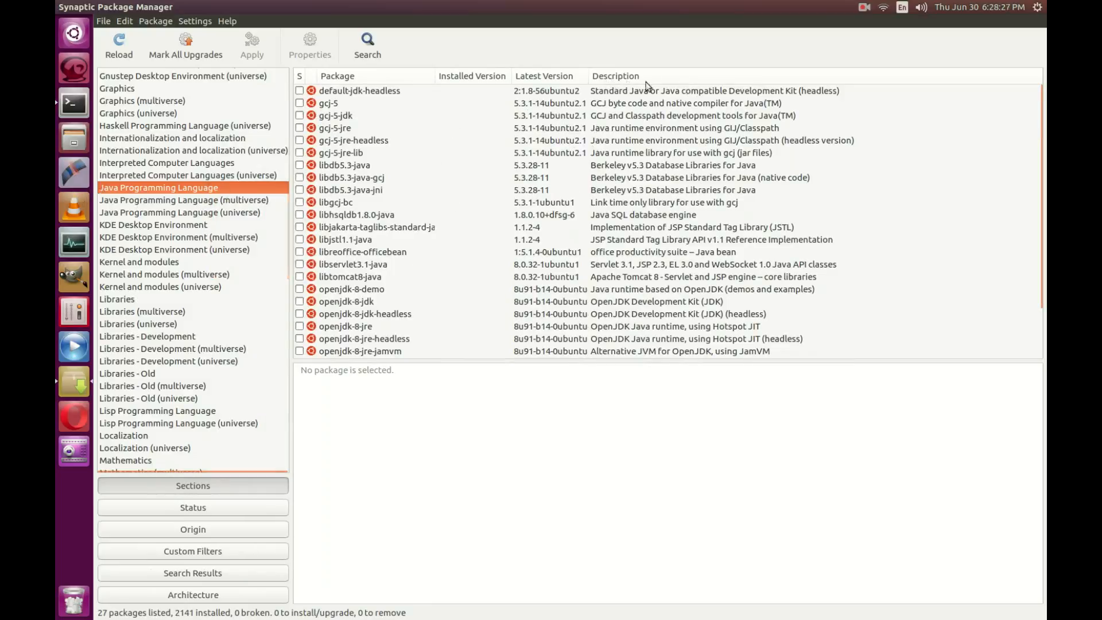
{"action": "scroll", "coordinate": [679, 226], "scroll_direction": "down", "scroll_amount": 2}
{"action": "scroll", "coordinate": [679, 230], "scroll_direction": "up", "scroll_amount": 2}
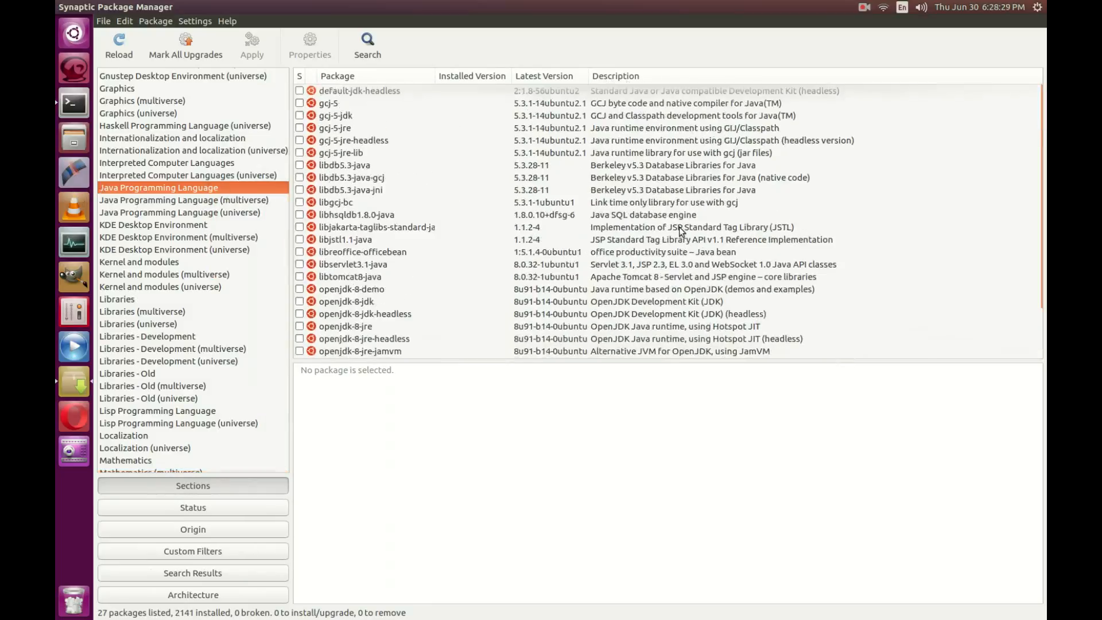
{"action": "left_click", "coordinate": [519, 301]}
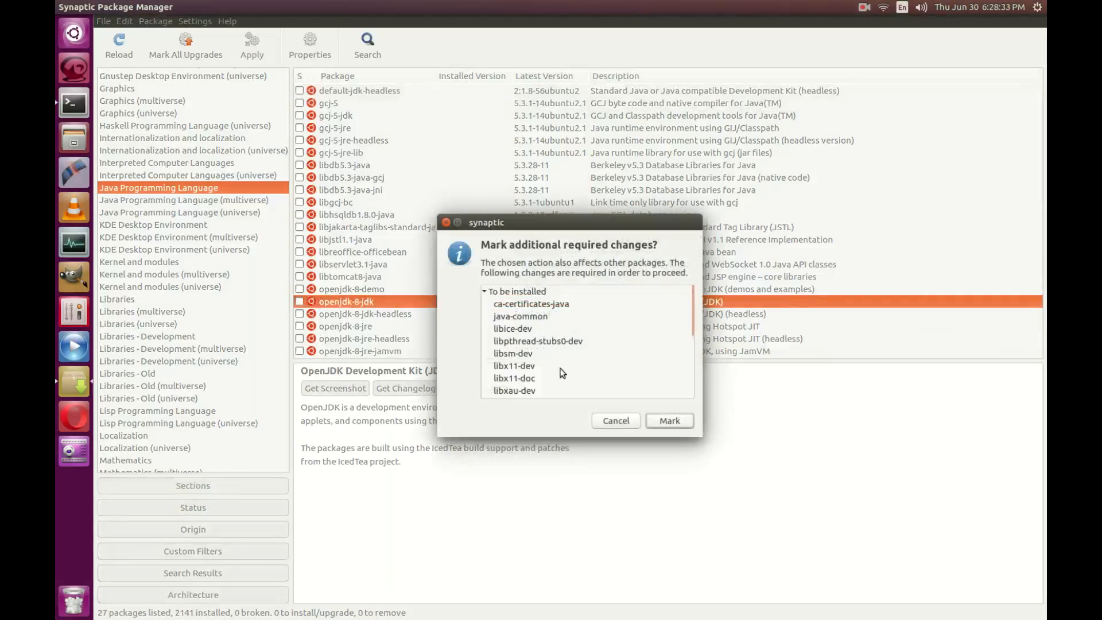
{"action": "mouse_move", "coordinate": [691, 308]}
{"action": "left_mouse_down"}
{"action": "mouse_move", "coordinate": [687, 388]}
{"action": "mouse_move", "coordinate": [687, 293]}
{"action": "left_mouse_up"}
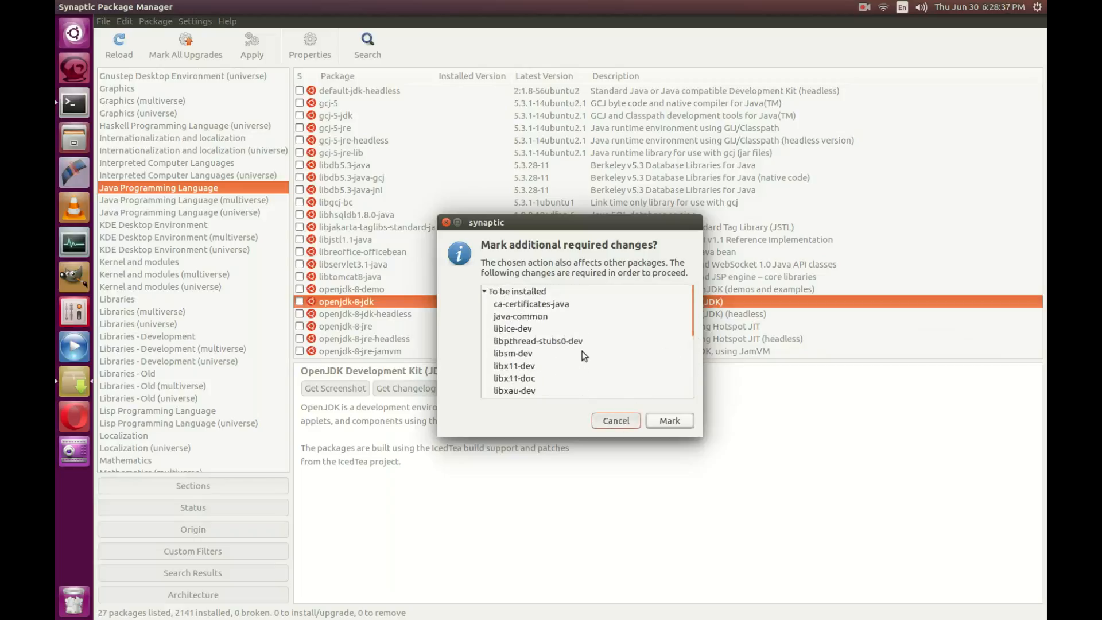
{"action": "left_click", "coordinate": [619, 421]}
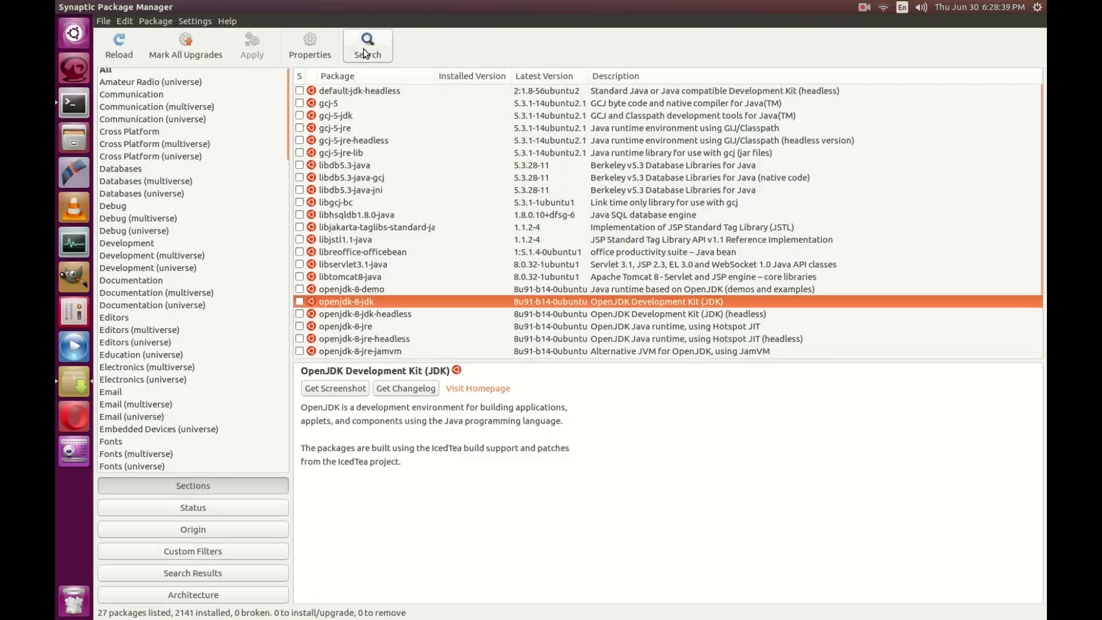
Step: Search packages for 'restricted', listing 76 results
{"action": "left_click", "coordinate": [363, 49]}
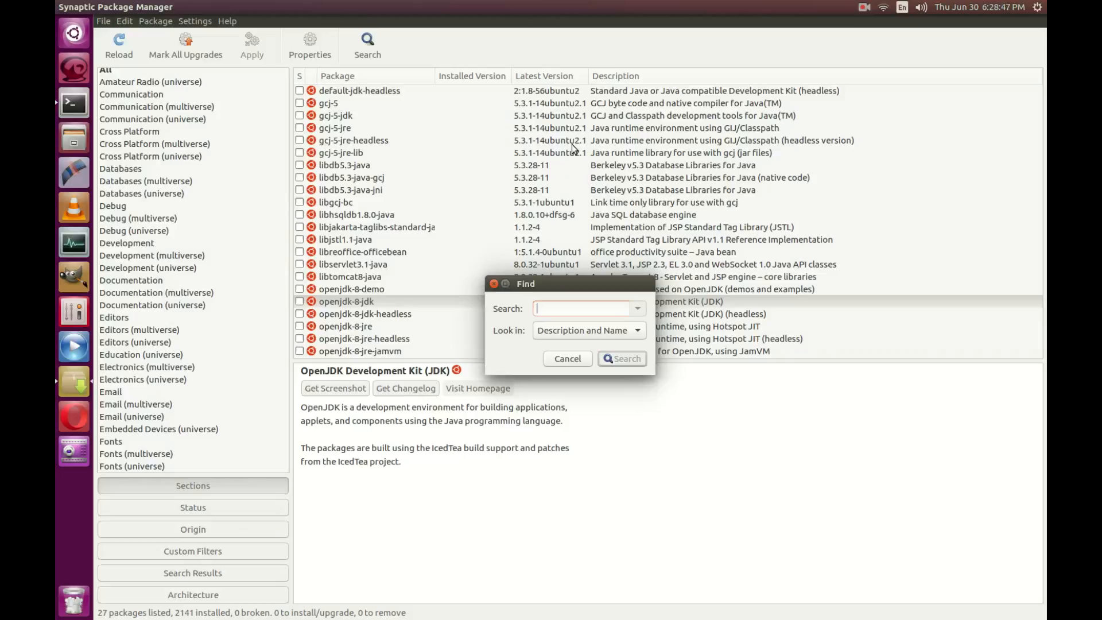
{"action": "type", "text": "restricted"}
{"action": "key", "text": "Return"}
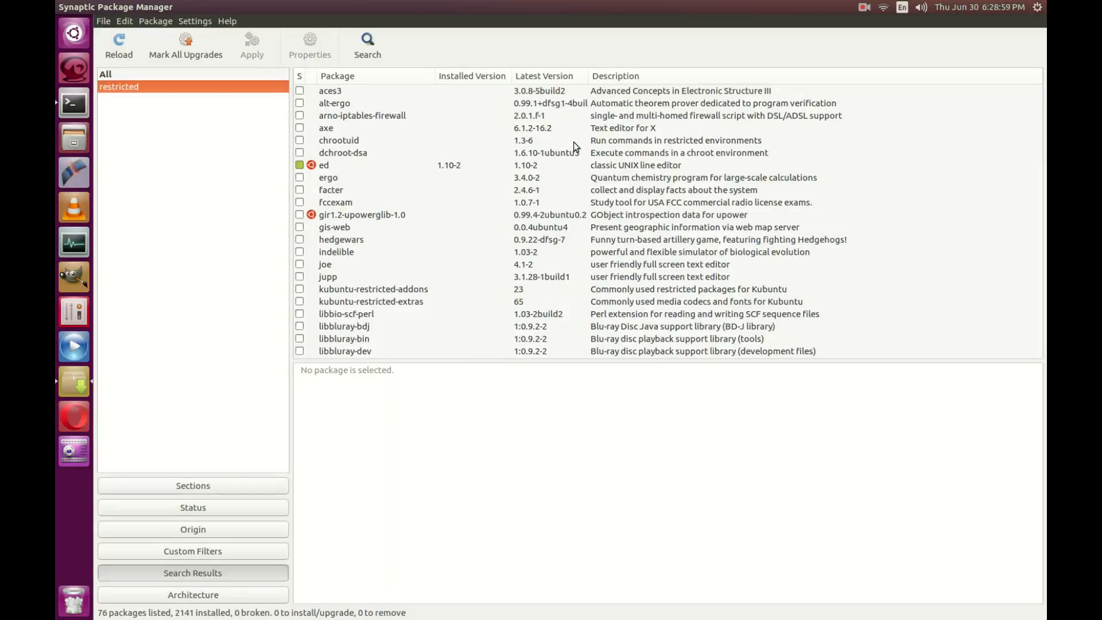
{"action": "scroll", "coordinate": [552, 197], "scroll_direction": "down", "scroll_amount": 7}
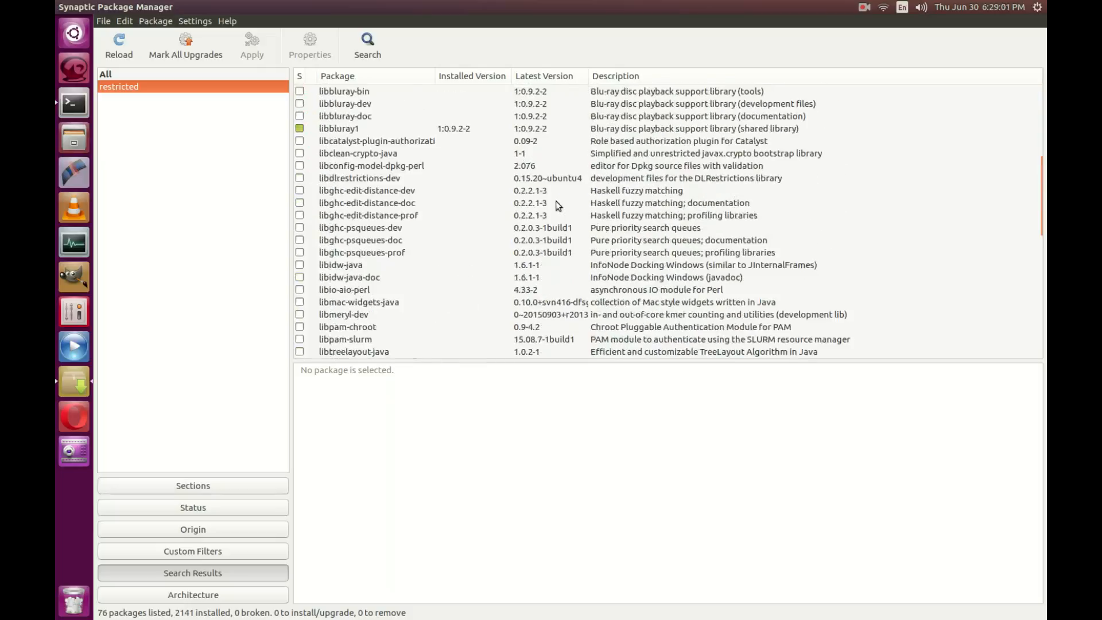
{"action": "scroll", "coordinate": [555, 201], "scroll_direction": "down", "scroll_amount": 5}
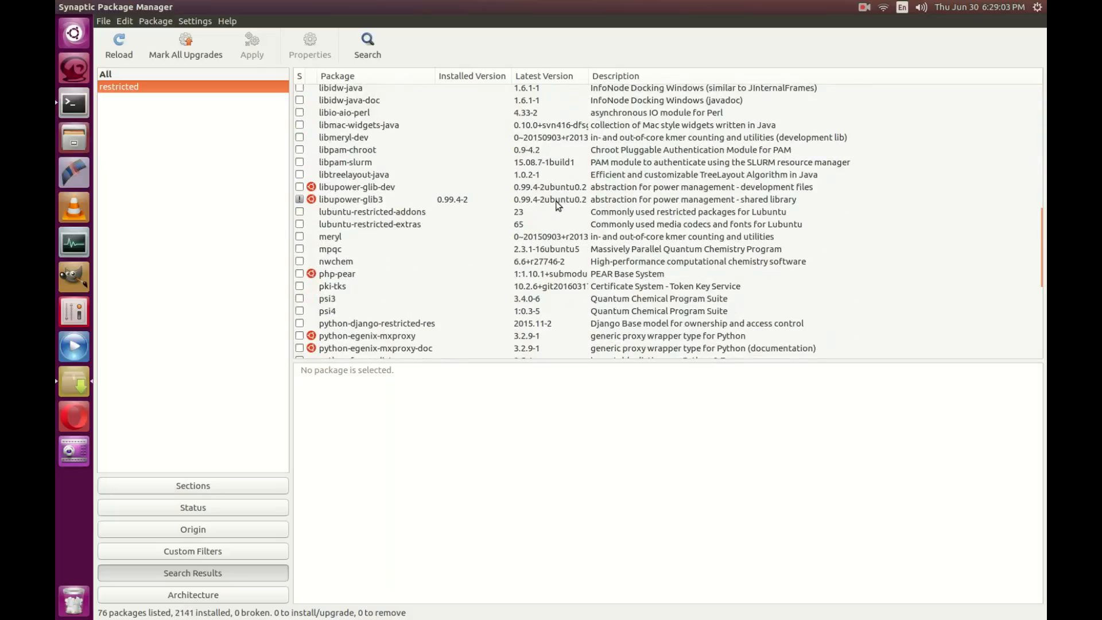
{"action": "scroll", "coordinate": [565, 196], "scroll_direction": "down", "scroll_amount": 5}
{"action": "scroll", "coordinate": [573, 194], "scroll_direction": "down", "scroll_amount": 3}
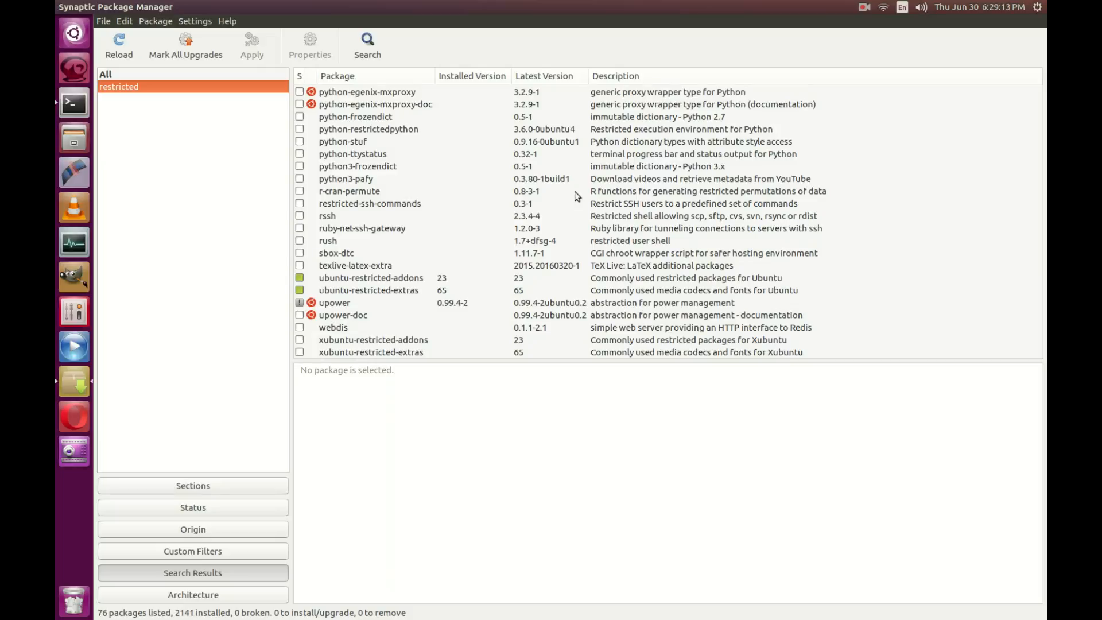
{"action": "left_click", "coordinate": [429, 278]}
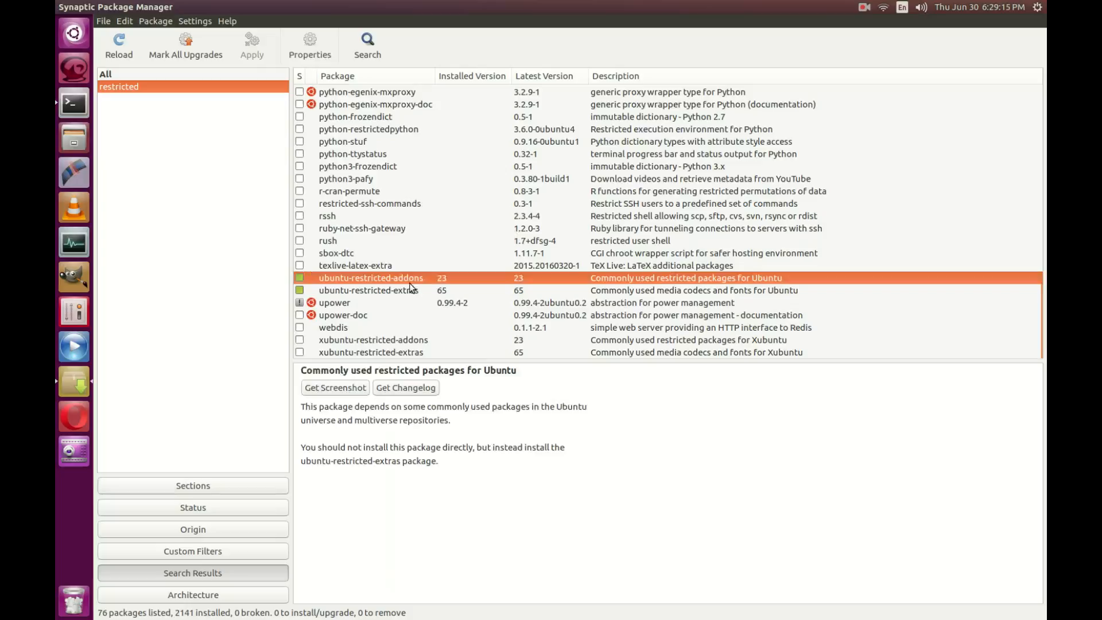
{"action": "left_click", "coordinate": [406, 290]}
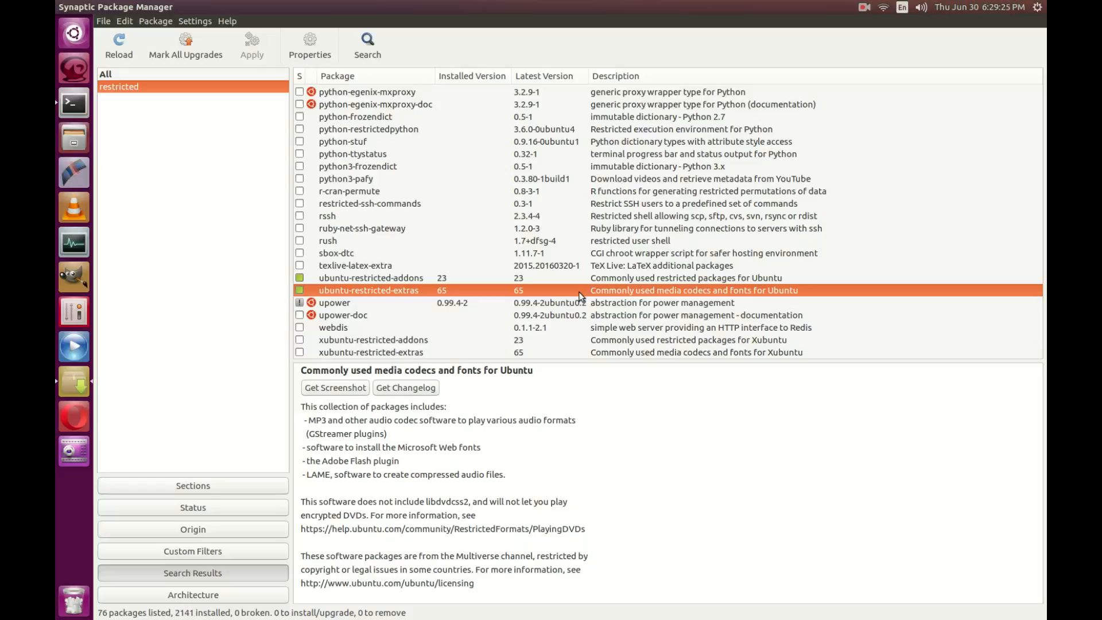
{"action": "scroll", "coordinate": [578, 296], "scroll_direction": "up", "scroll_amount": 5}
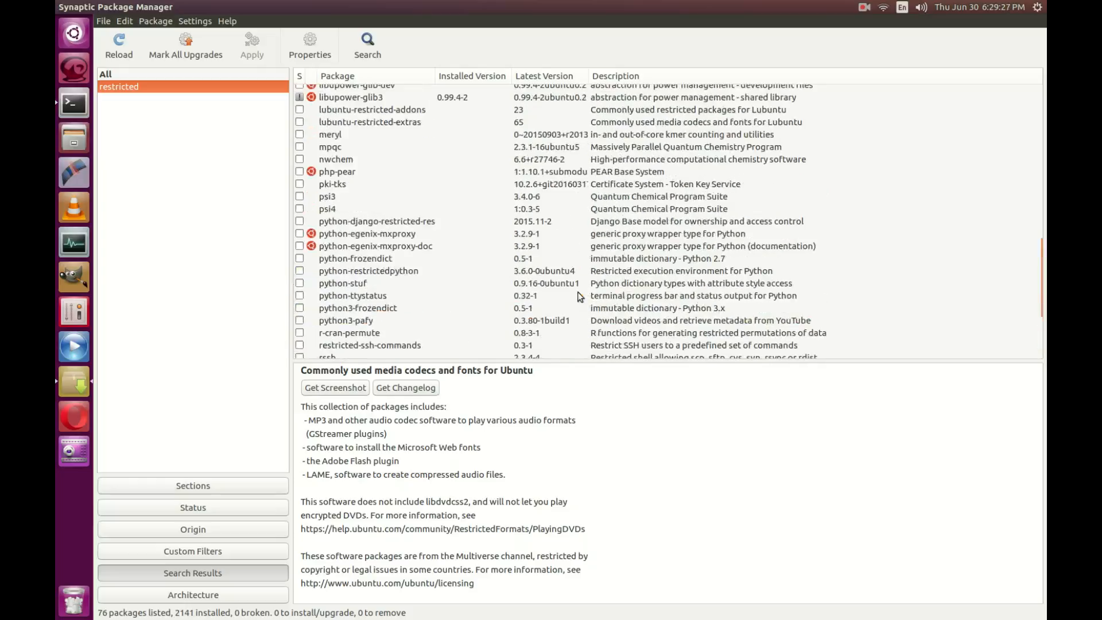
{"action": "scroll", "coordinate": [579, 296], "scroll_direction": "up", "scroll_amount": 13}
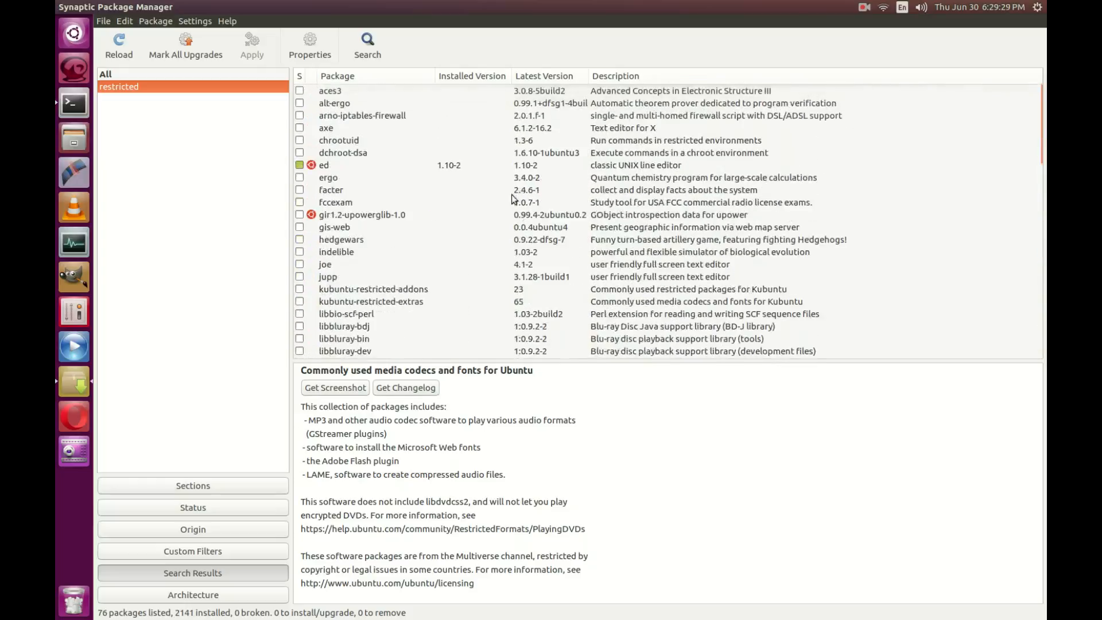
Step: Search packages for 'eclipse', listing 121 results
{"action": "left_click", "coordinate": [367, 47]}
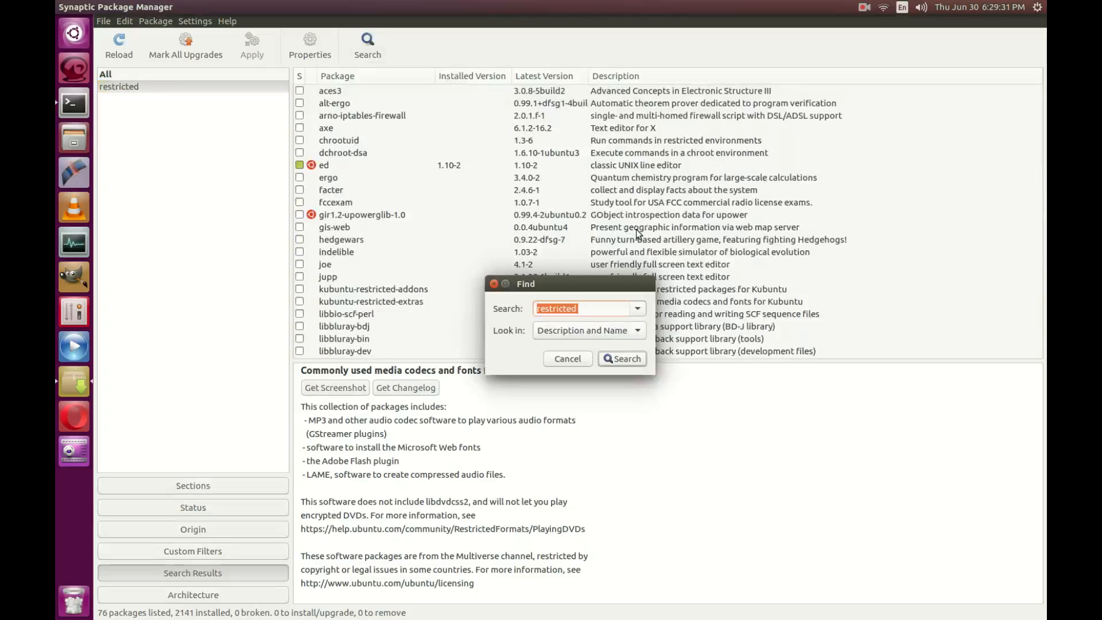
{"action": "type", "text": "ed"}
{"action": "key", "text": "BackSpace"}
{"action": "key", "text": "BackSpace"}
{"action": "type", "text": "eclipsse"}
{"action": "key", "text": "BackSpace"}
{"action": "key", "text": "BackSpace"}
{"action": "key", "text": "Return"}
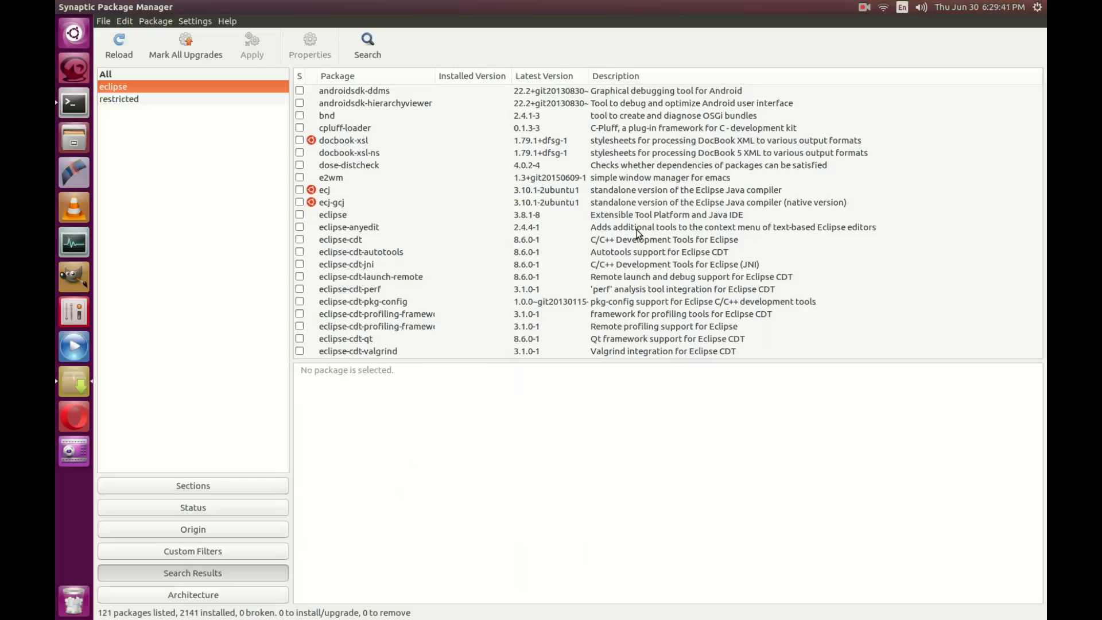
Step: Show the details of the eclipse 3.8.1-8 package
{"action": "scroll", "coordinate": [504, 231], "scroll_direction": "down", "scroll_amount": 4}
{"action": "scroll", "coordinate": [503, 232], "scroll_direction": "down", "scroll_amount": 5}
{"action": "scroll", "coordinate": [504, 231], "scroll_direction": "up", "scroll_amount": 4}
{"action": "scroll", "coordinate": [470, 196], "scroll_direction": "up", "scroll_amount": 4}
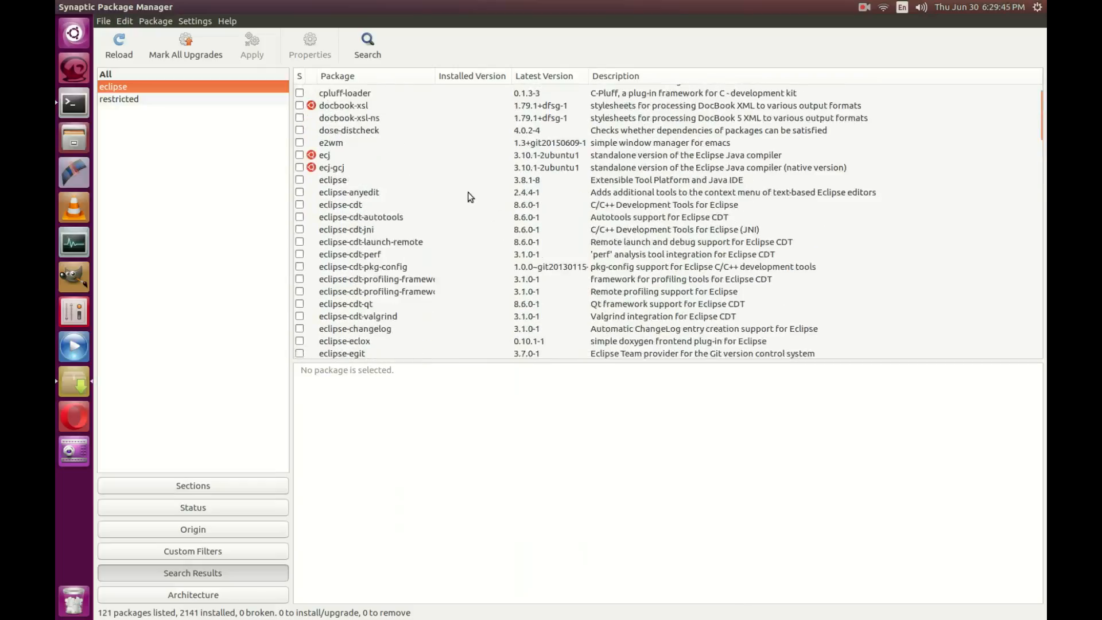
{"action": "left_click", "coordinate": [341, 182]}
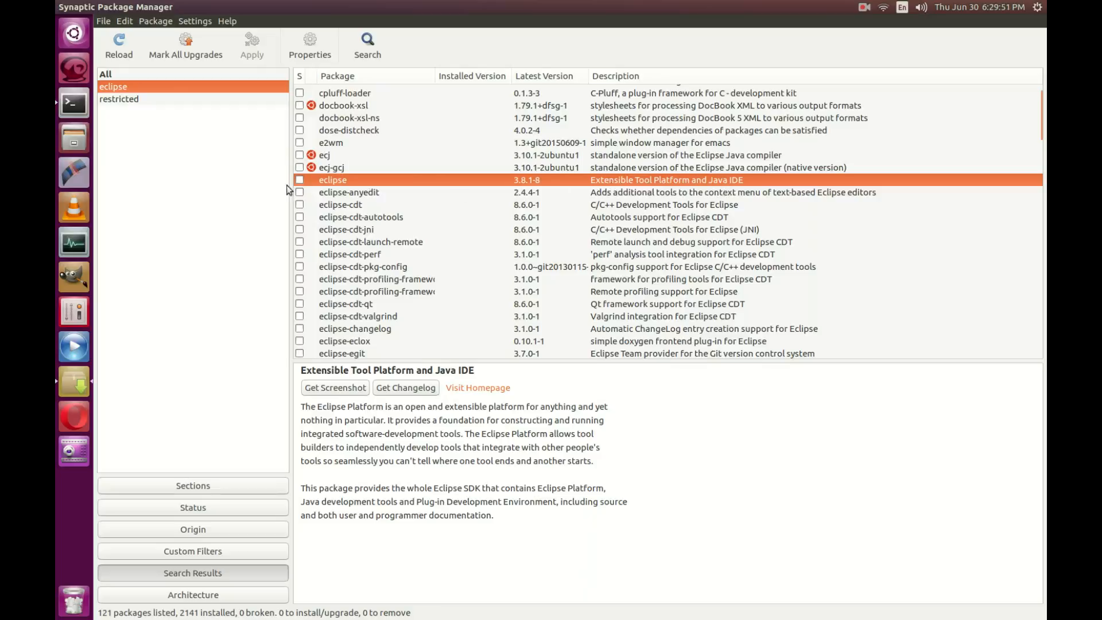
Step: Mark eclipse 3.8.1-8 for installation and accept dependencies like ant and openjdk-8-jdk
{"action": "left_click", "coordinate": [300, 179]}
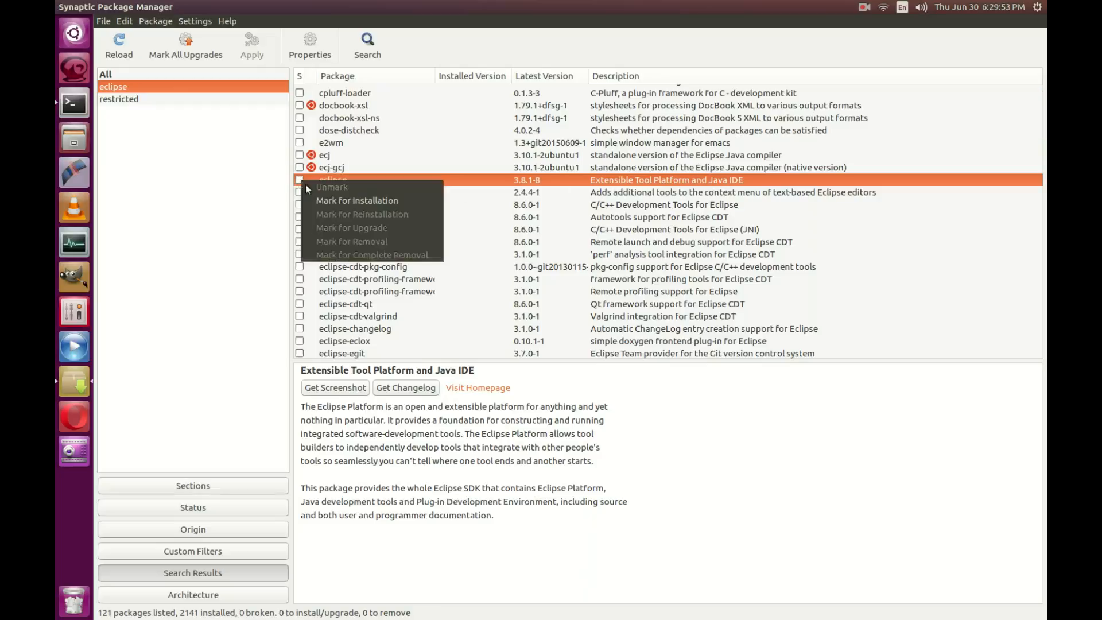
{"action": "left_click", "coordinate": [322, 201]}
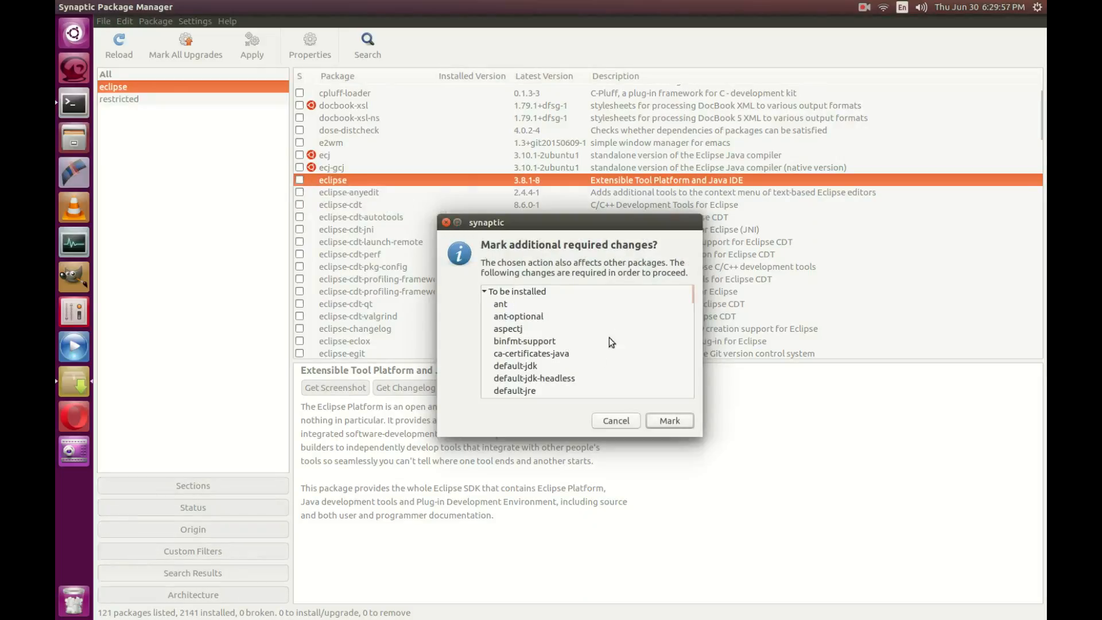
{"action": "mouse_move", "coordinate": [691, 297]}
{"action": "left_mouse_down"}
{"action": "mouse_move", "coordinate": [687, 395]}
{"action": "mouse_move", "coordinate": [685, 293]}
{"action": "left_mouse_up"}
{"action": "left_click", "coordinate": [669, 420]}
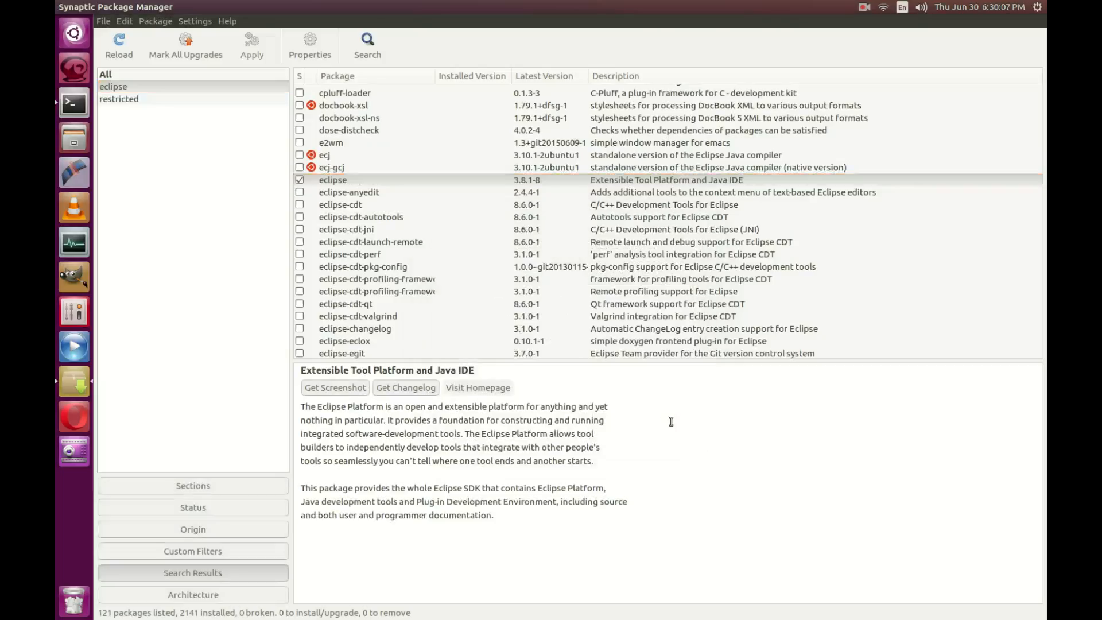
Step: Mark eclipse-cdt 8.6.0-1 for installation, accepting eclipse-cdt-jni (97 packages, 417 MB)
{"action": "scroll", "coordinate": [447, 230], "scroll_direction": "down", "scroll_amount": 5}
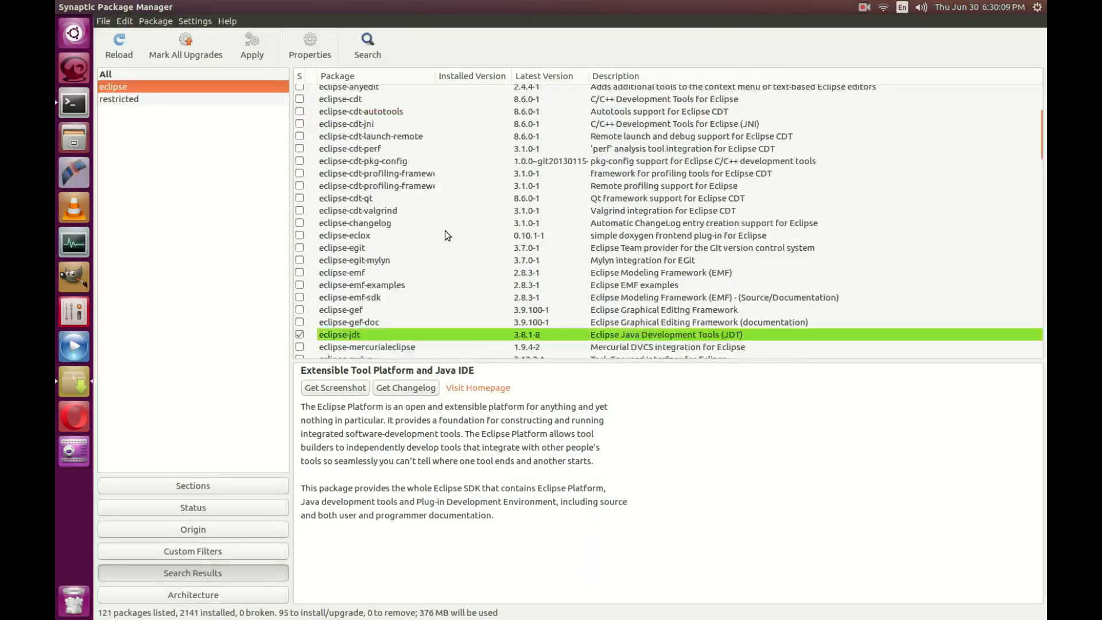
{"action": "scroll", "coordinate": [445, 232], "scroll_direction": "up", "scroll_amount": 3}
{"action": "scroll", "coordinate": [444, 232], "scroll_direction": "up", "scroll_amount": 1}
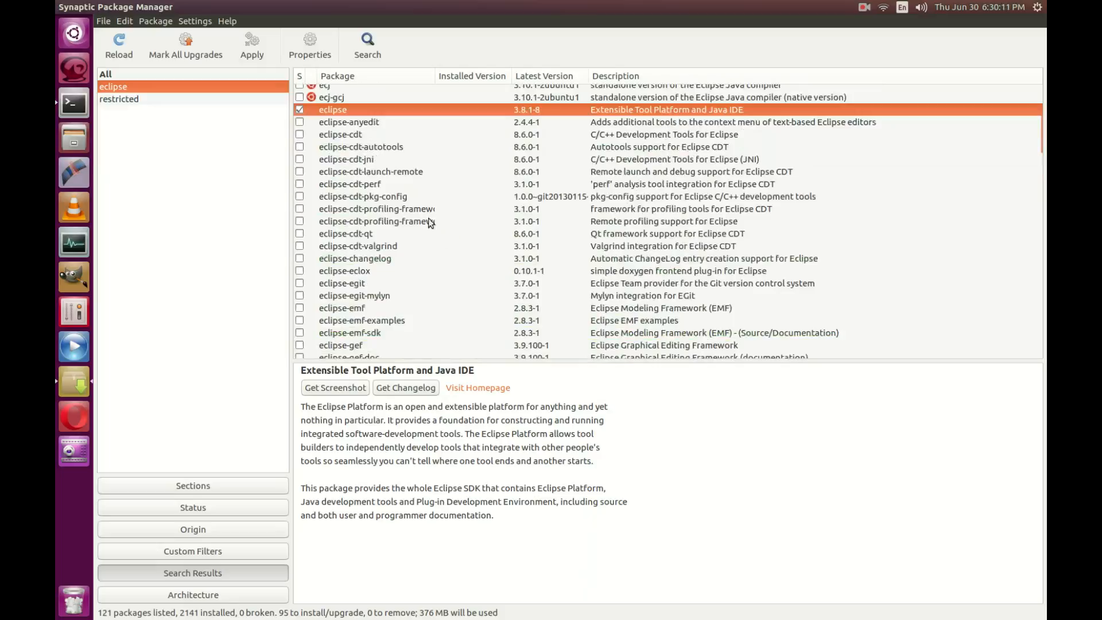
{"action": "left_click", "coordinate": [571, 136]}
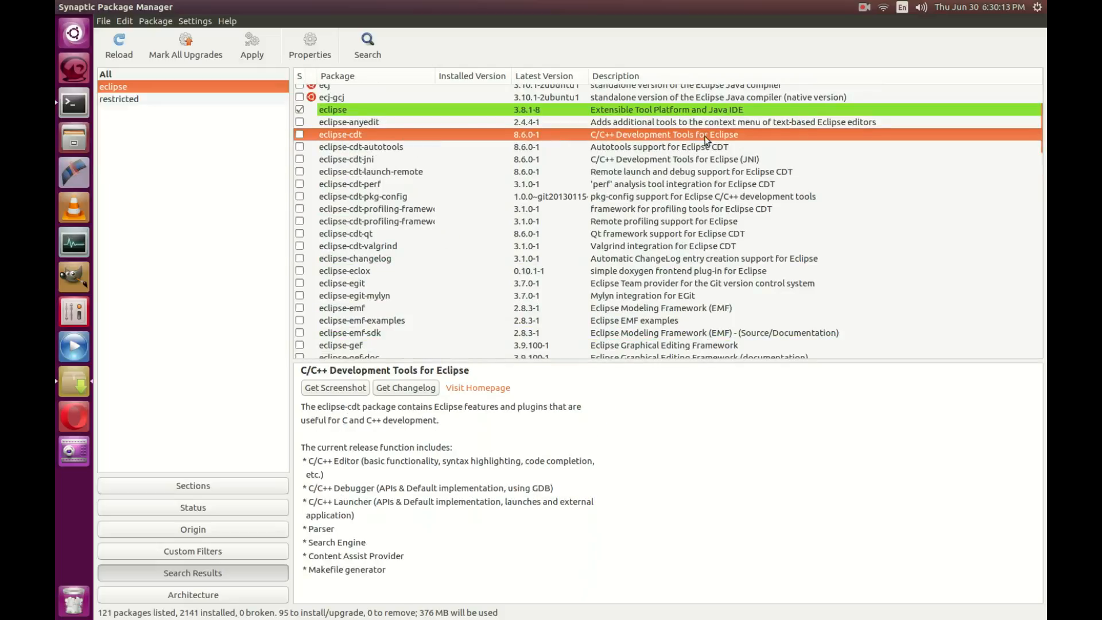
{"action": "right_click", "coordinate": [297, 136]}
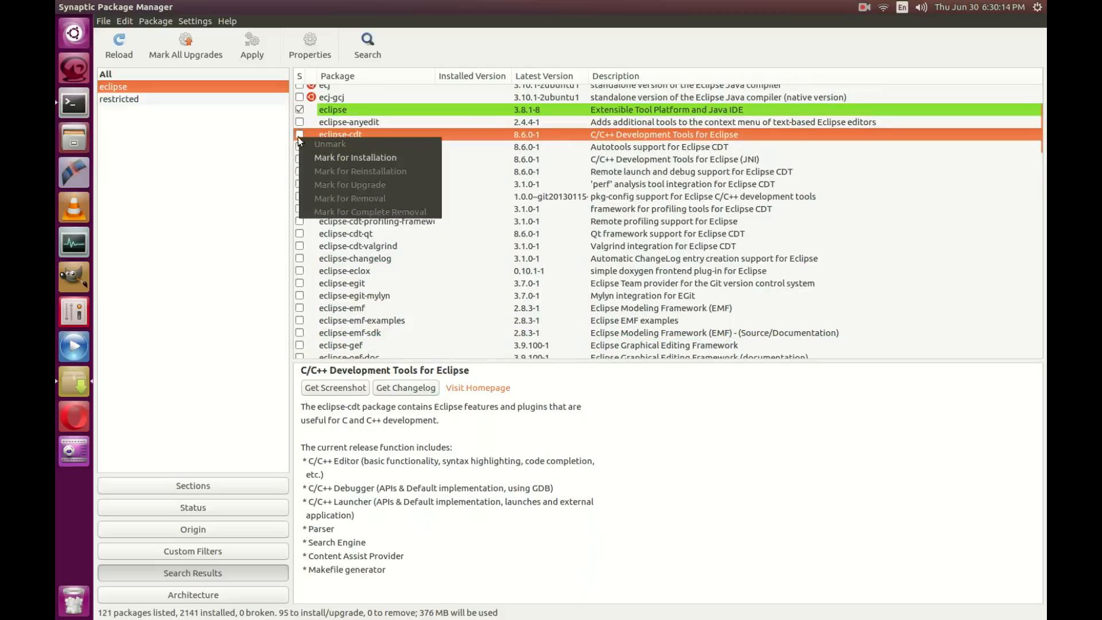
{"action": "left_click", "coordinate": [329, 159]}
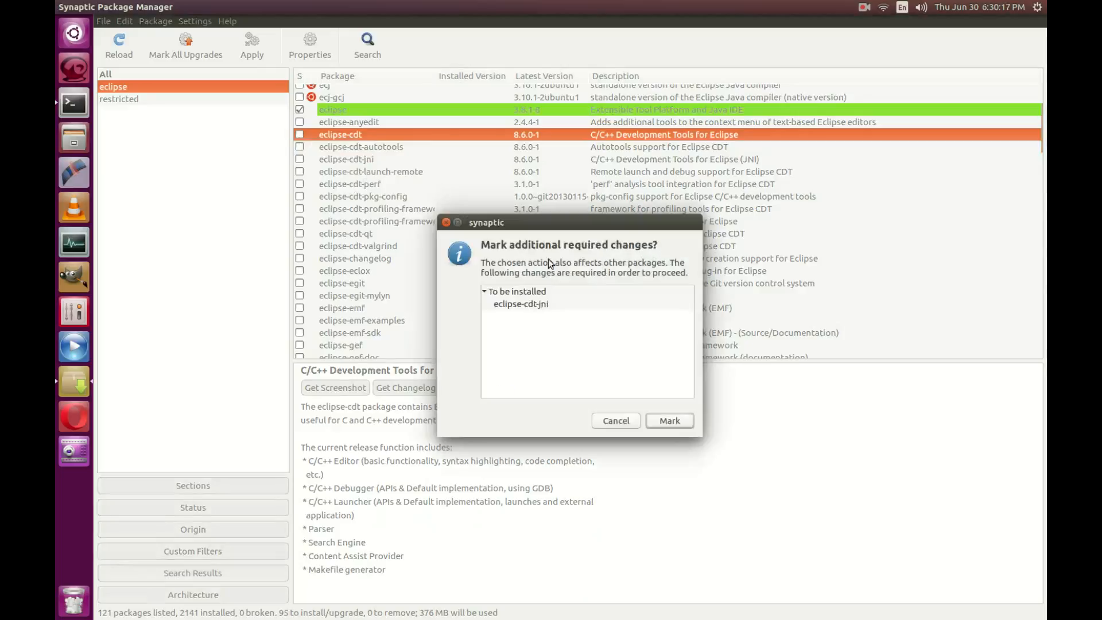
{"action": "left_click", "coordinate": [669, 420]}
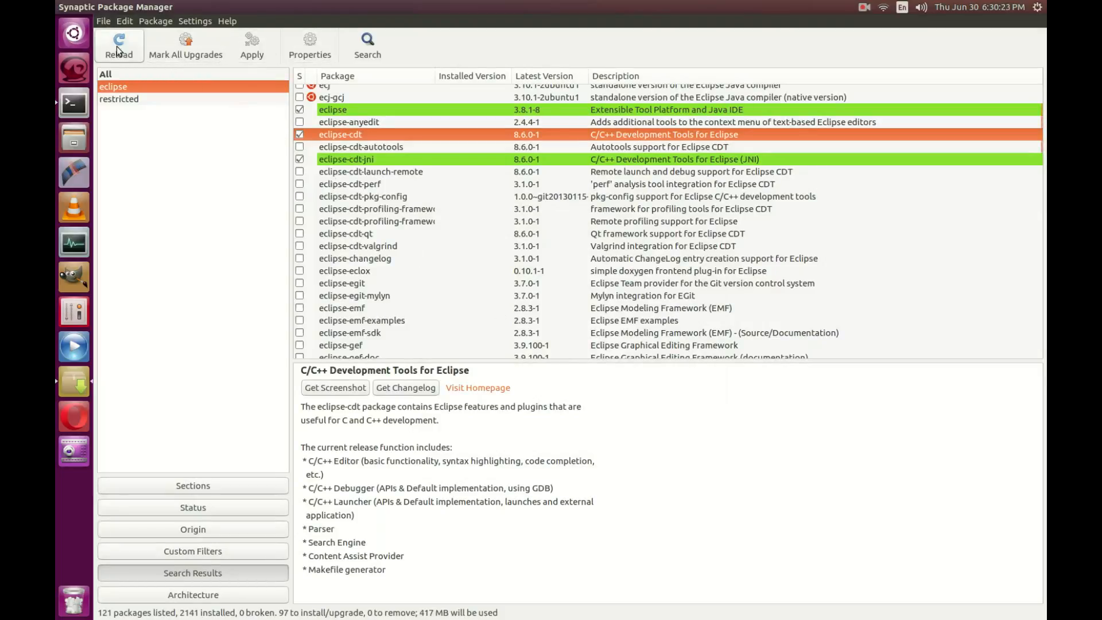
Step: Apply the 97 queued package changes and confirm the Summary to start downloading
{"action": "left_click", "coordinate": [264, 45]}
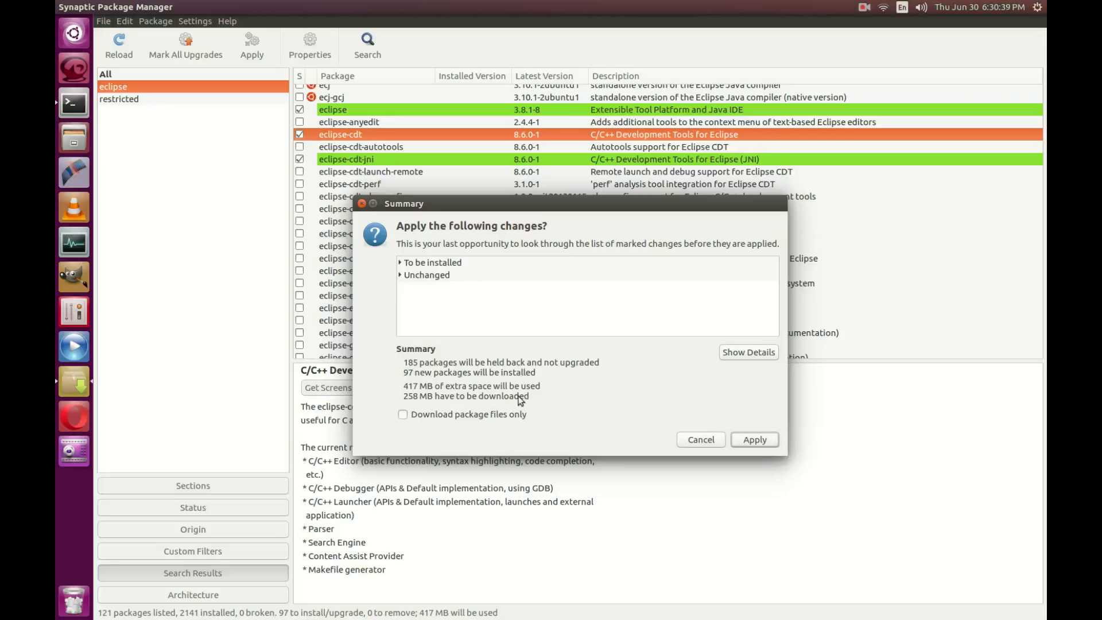
{"action": "left_click", "coordinate": [752, 439]}
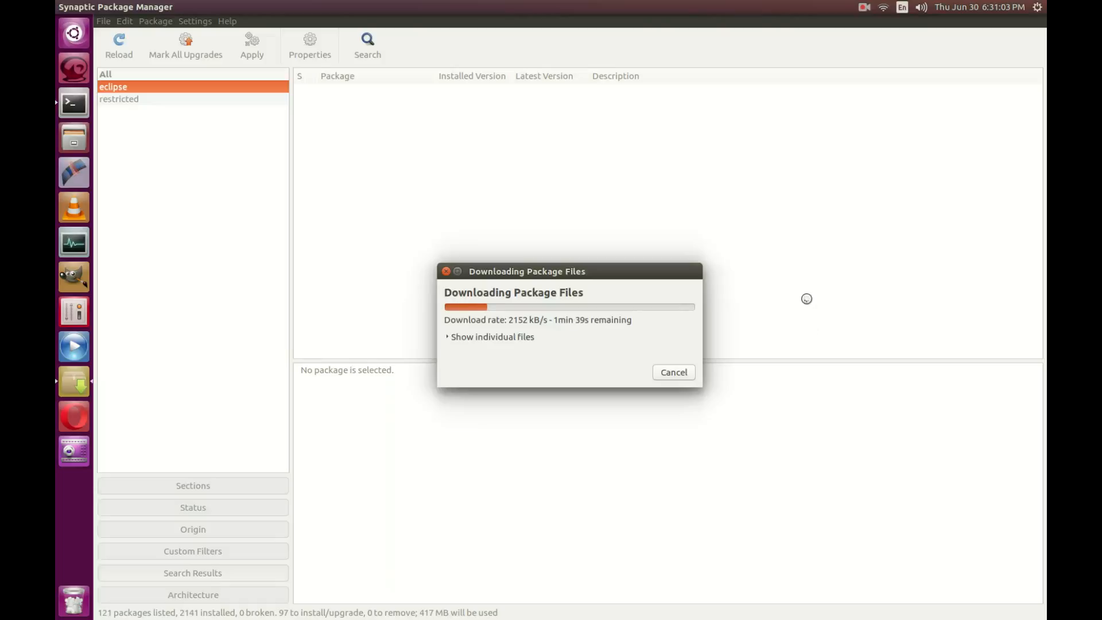
Step: Show the downloaded-file list and installation log, then follow the eclipse, eclipse-cdt and eclipse-cdt-jni install to completion
{"action": "left_click", "coordinate": [472, 338]}
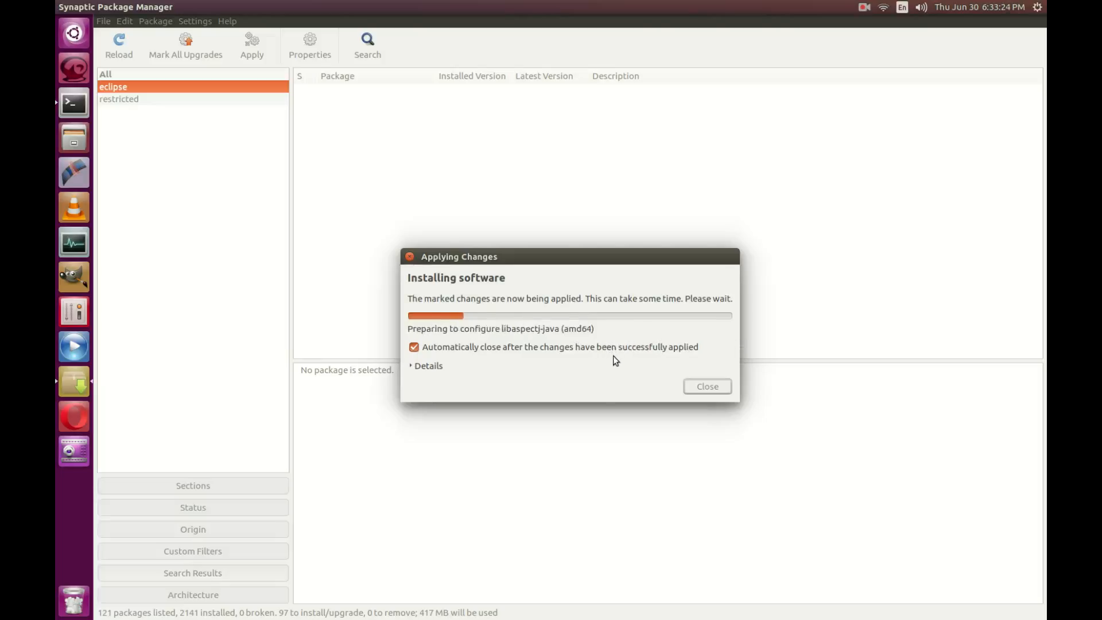
{"action": "left_click", "coordinate": [437, 369]}
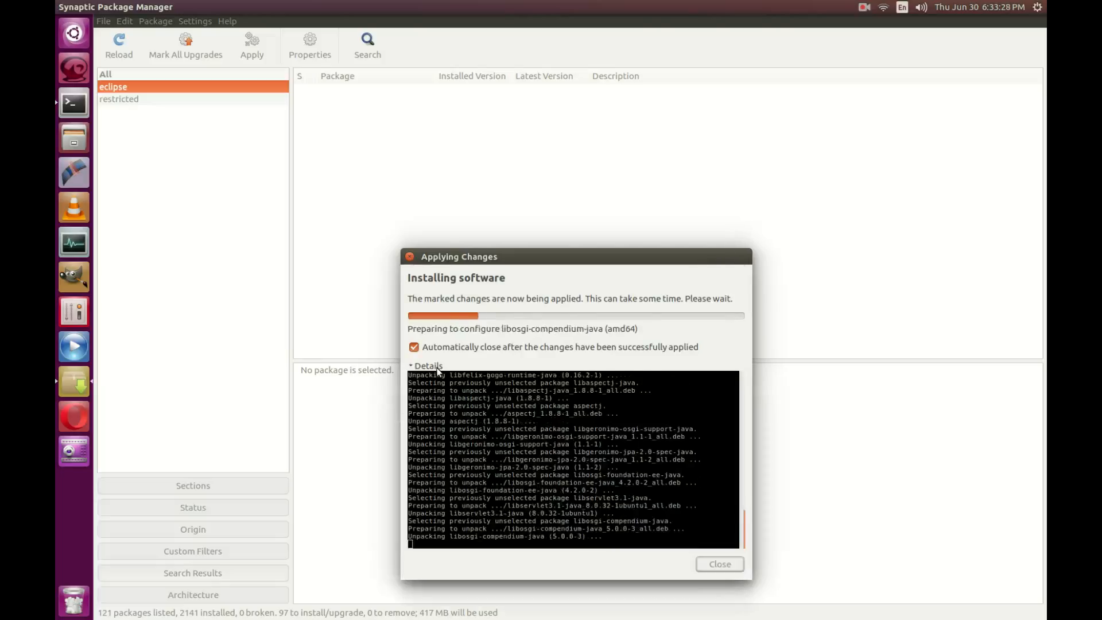
{"action": "left_click_drag", "start_coordinate": [609, 260], "coordinate": [614, 145]}
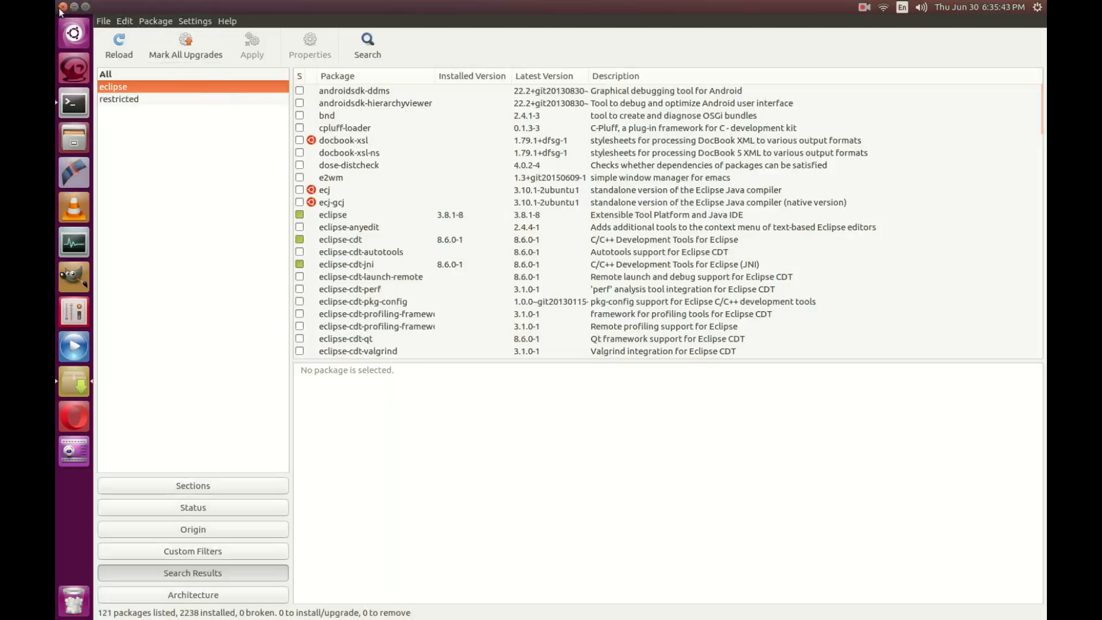
Step: Close Synaptic and the terminal, then search the Dash for 'ecl' to find Eclipse
{"action": "left_click", "coordinate": [62, 6]}
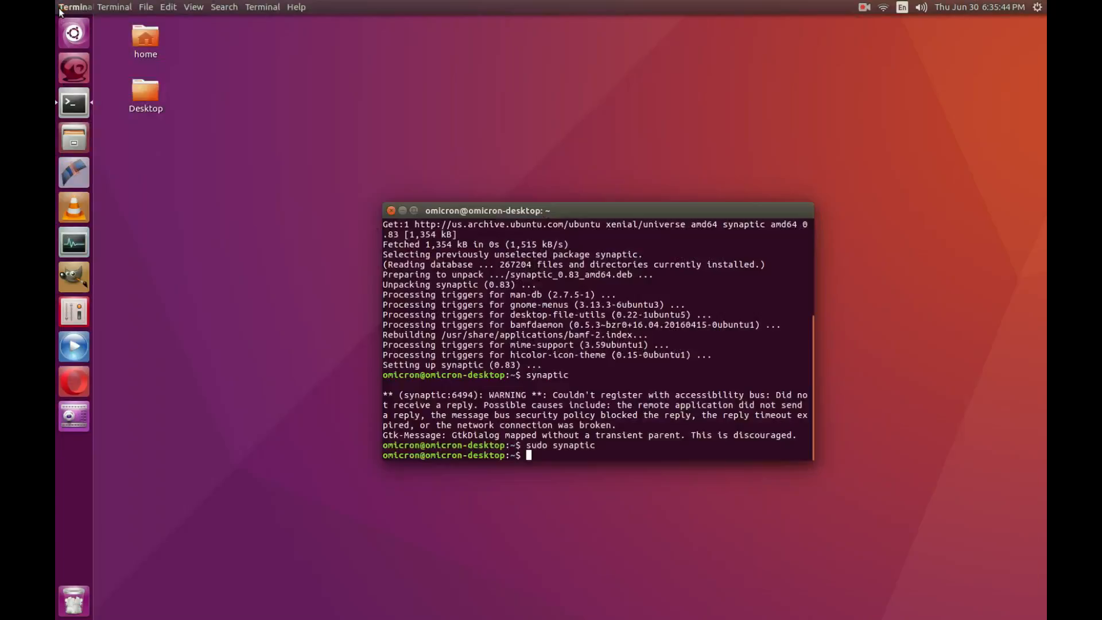
{"action": "left_click", "coordinate": [391, 211]}
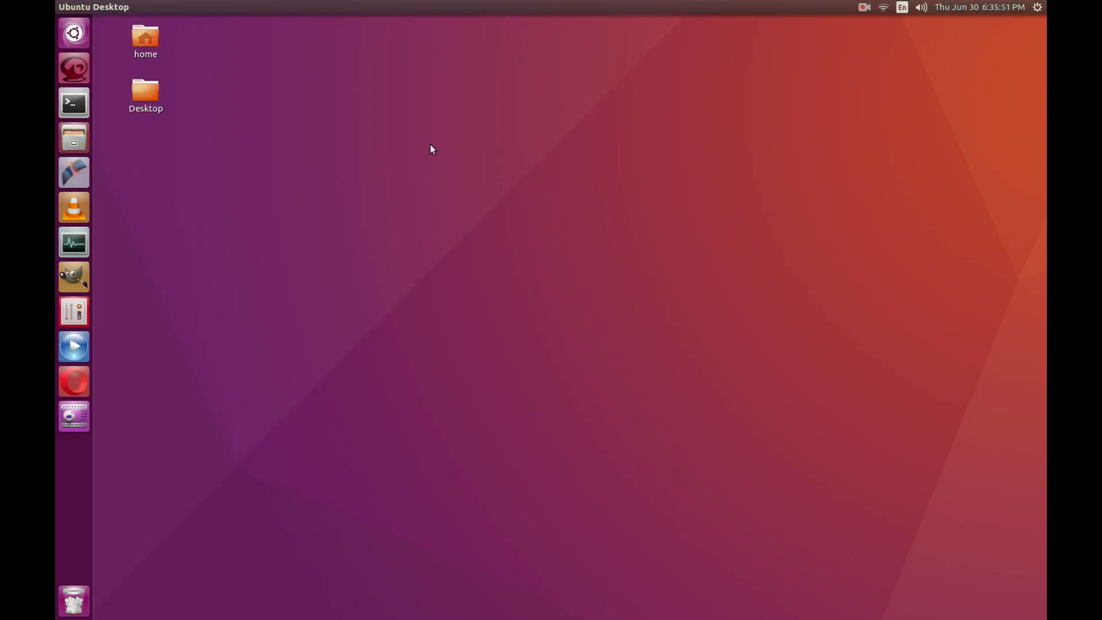
{"action": "left_click", "coordinate": [76, 36]}
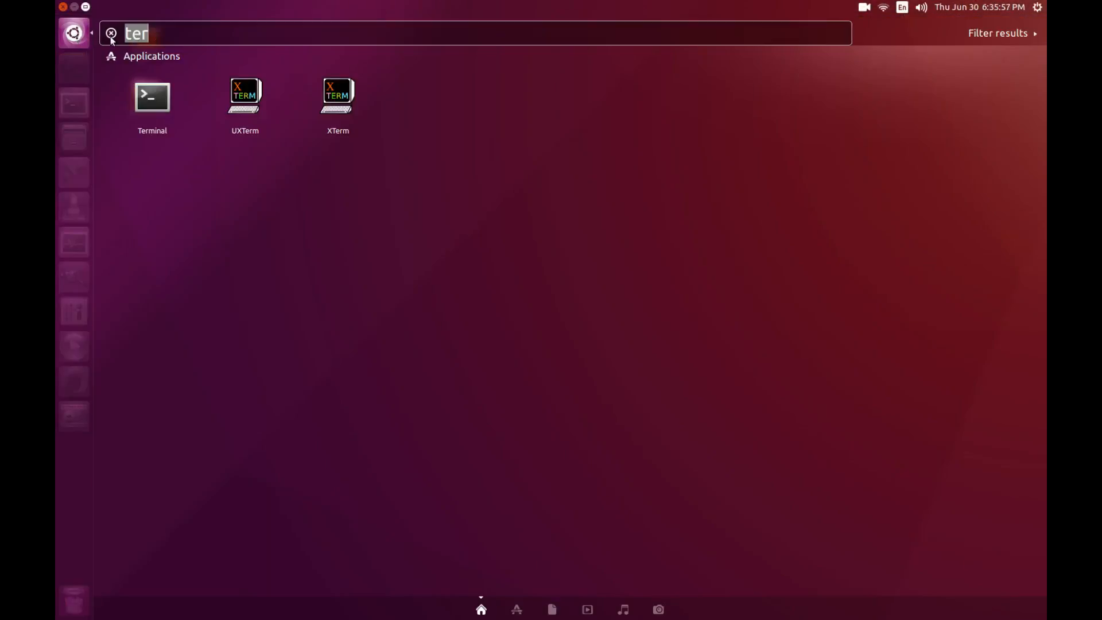
{"action": "key", "text": "BackSpace"}
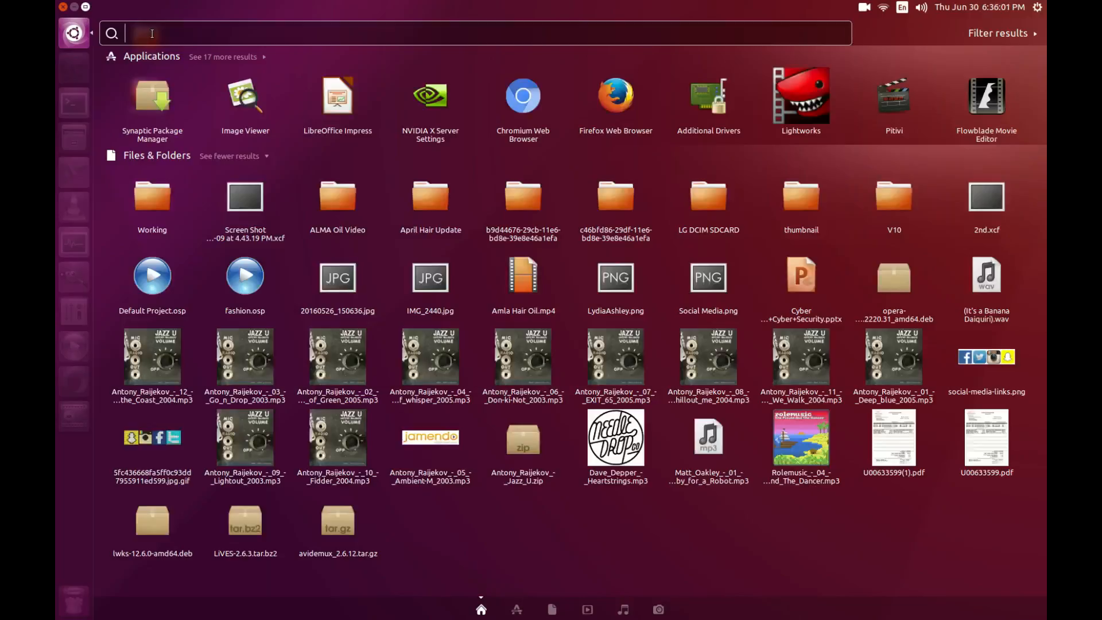
{"action": "type", "text": "oracl"}
{"action": "key", "text": "BackSpace"}
{"action": "key", "text": "BackSpace"}
{"action": "key", "text": "BackSpace"}
{"action": "key", "text": "BackSpace"}
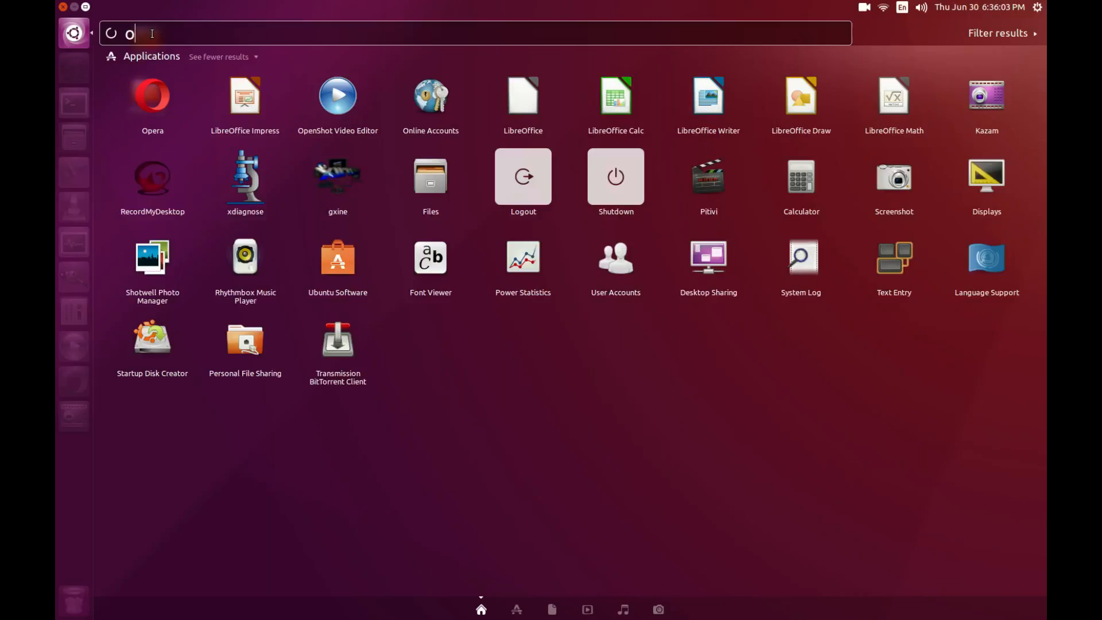
{"action": "key", "text": "BackSpace"}
{"action": "type", "text": "ecl"}
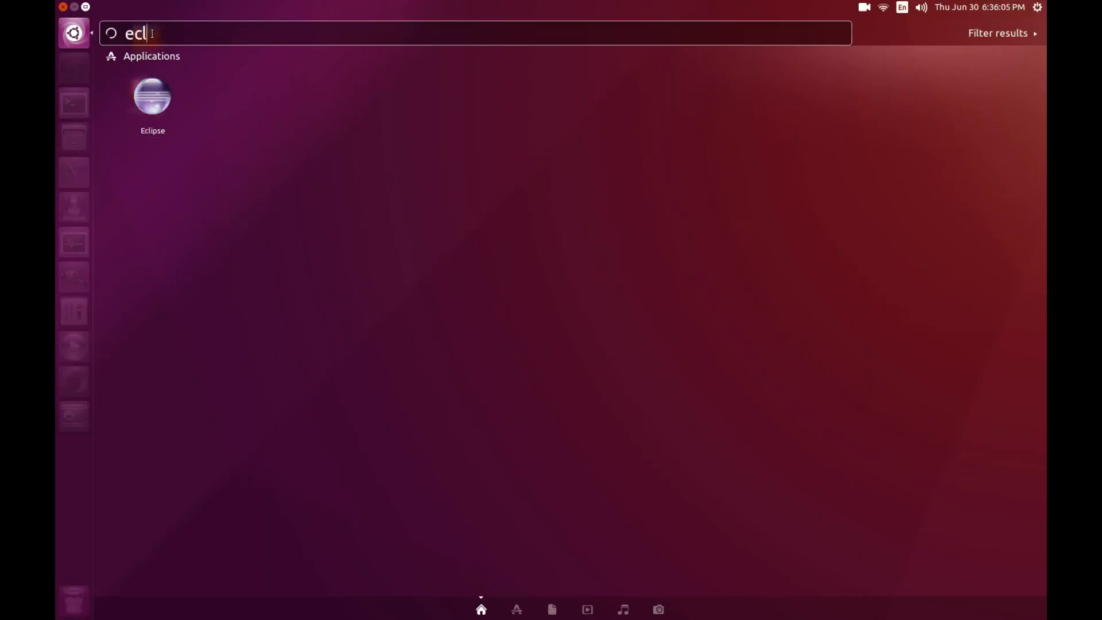
Step: Launch Eclipse from the Dash result and accept the default workspace folder
{"action": "left_click", "coordinate": [156, 97]}
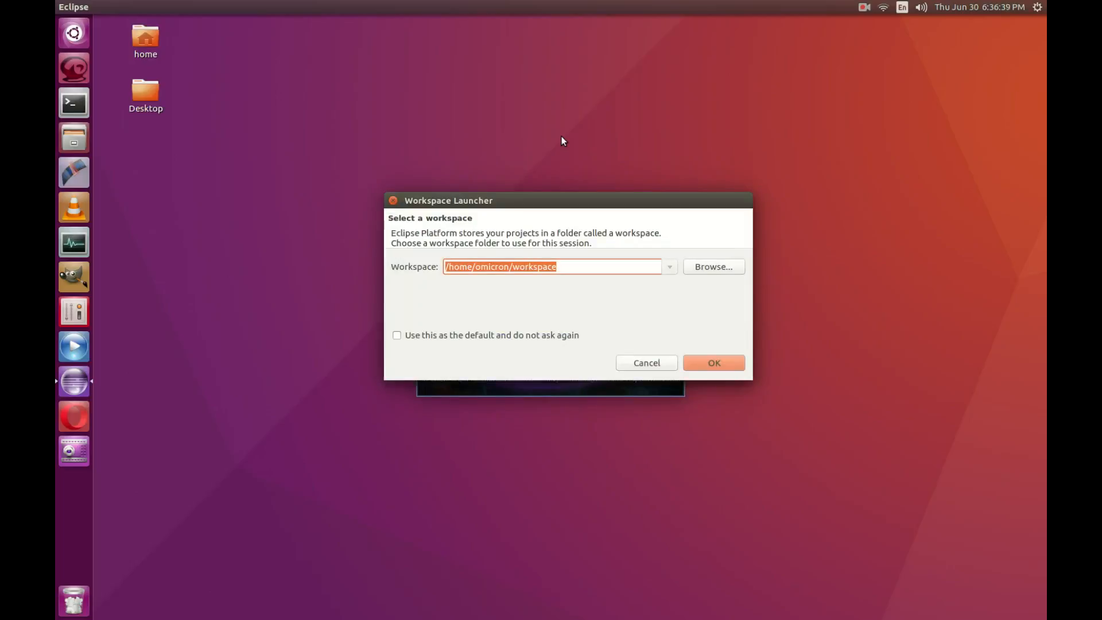
{"action": "left_click", "coordinate": [693, 361]}
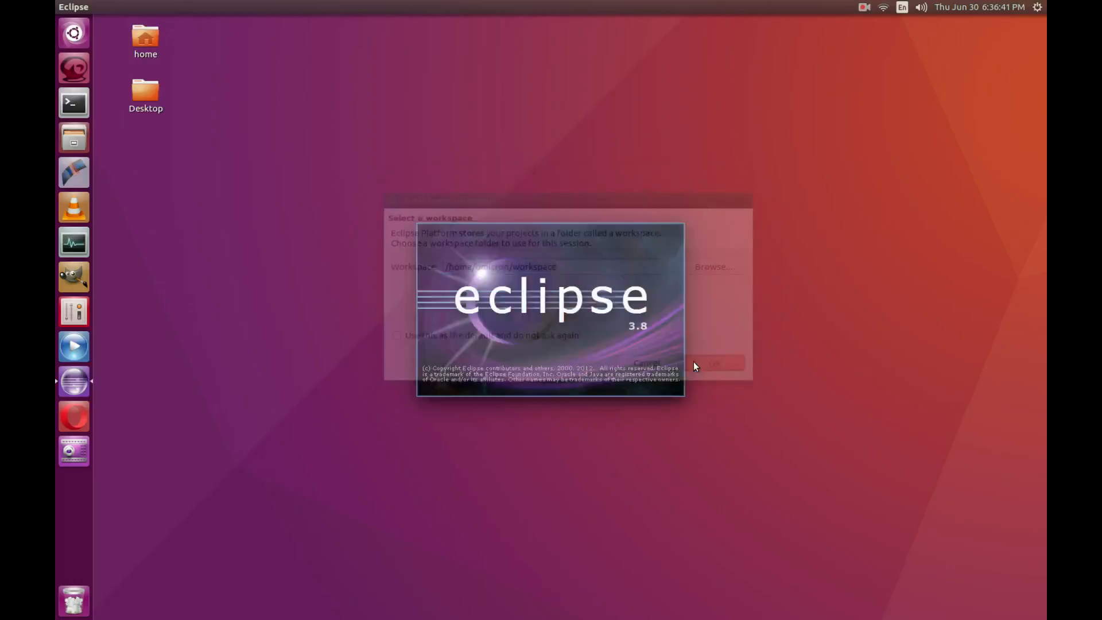